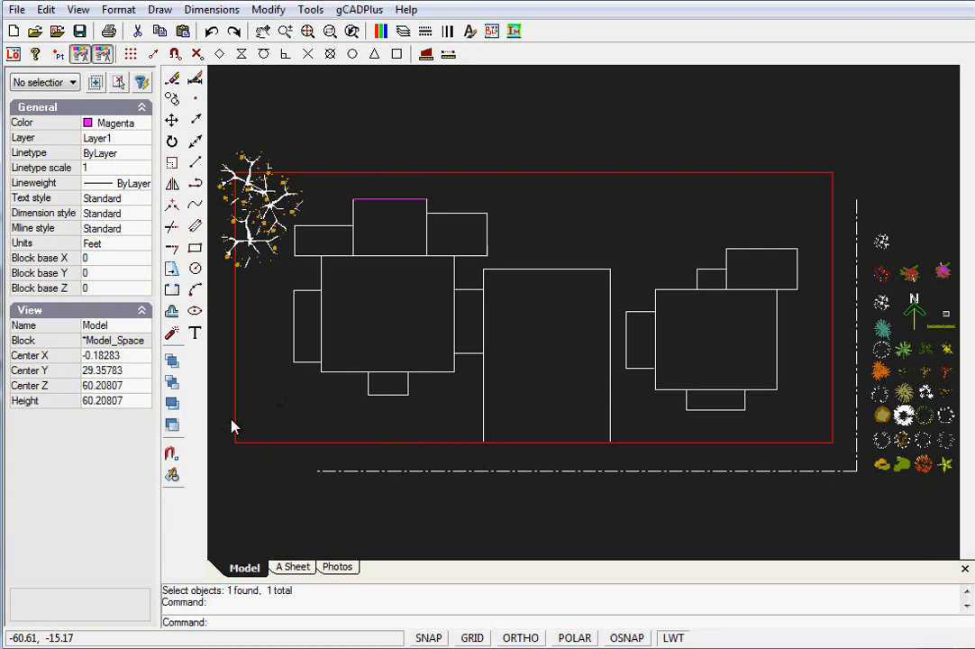
Look over the plant and house images on the Photos sheet and return to the model drawing
click(339, 569)
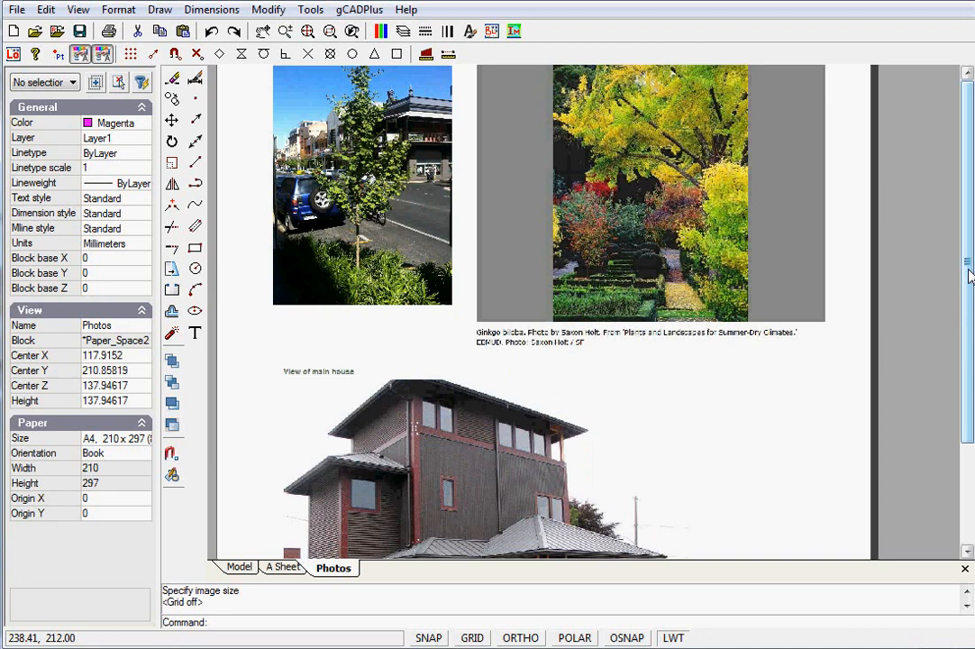
scroll(968, 275, down, 3)
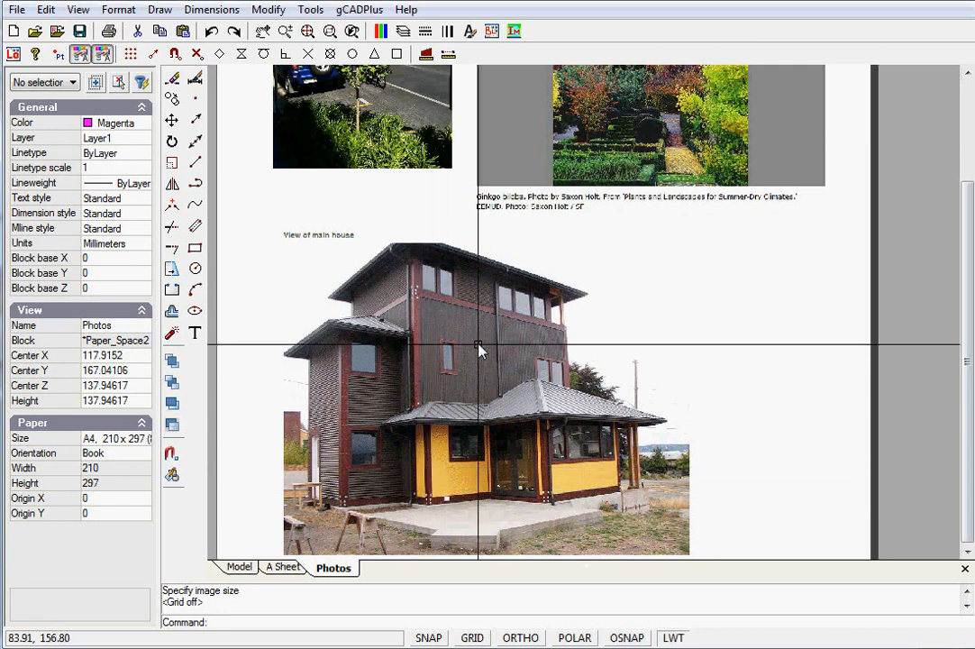
drag(964, 329, 970, 239)
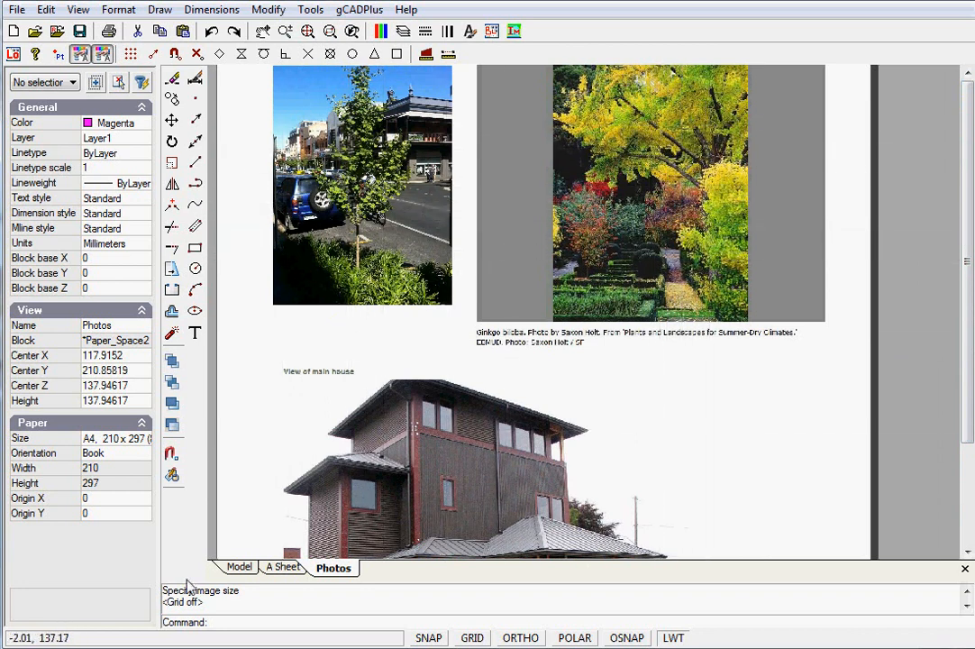
click(240, 568)
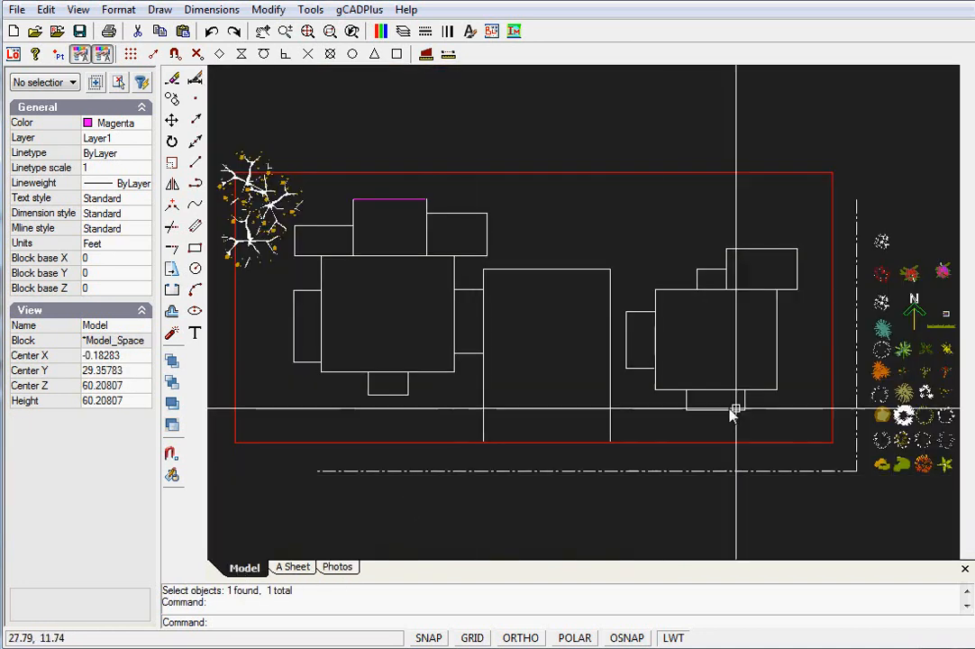
Copy the green and yellow leafy ring plant symbol from the symbol collection to the red boundary's lower-left corner
scroll(913, 439, up, 2)
scroll(914, 439, up, 2)
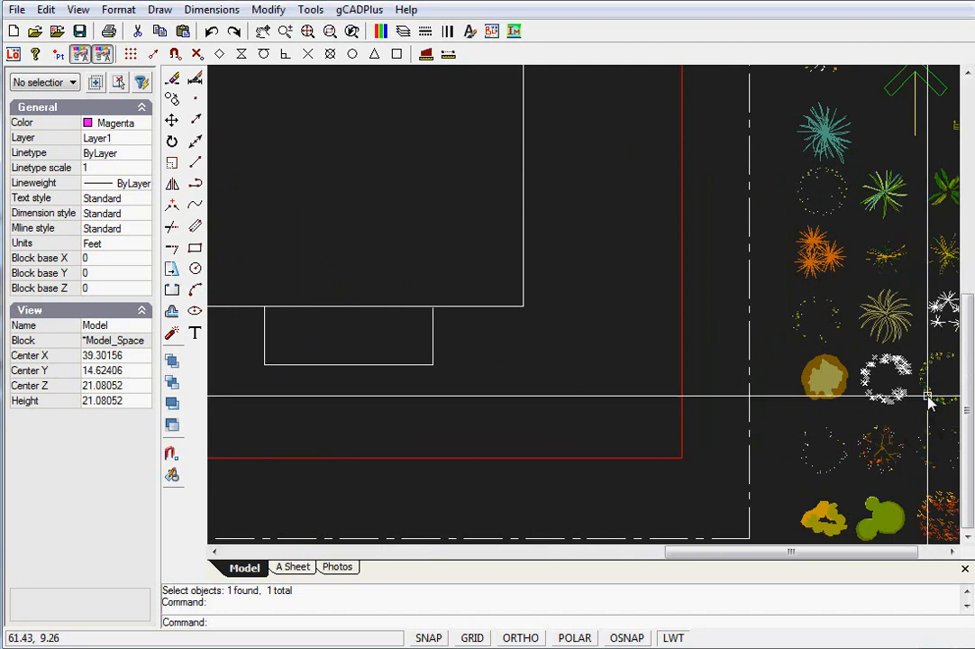
scroll(940, 402, up, 2)
scroll(939, 402, up, 1)
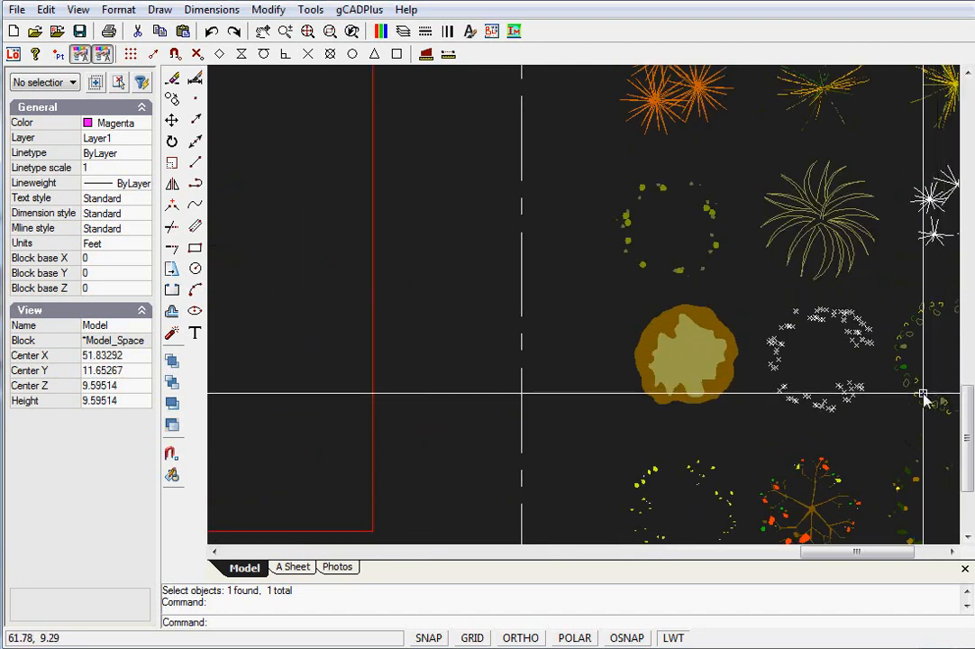
drag(816, 556, 854, 555)
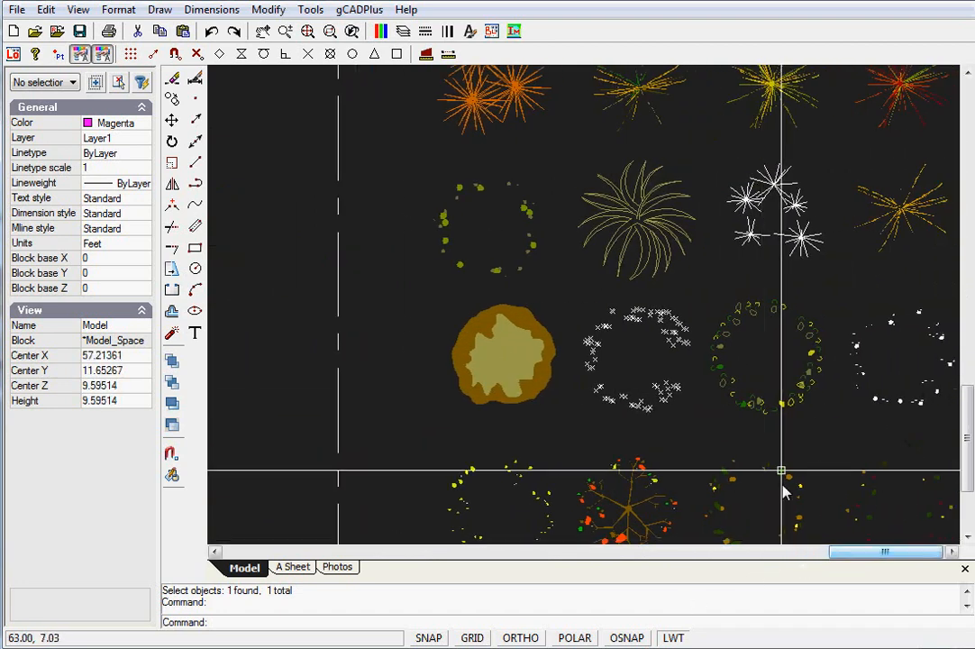
click(793, 405)
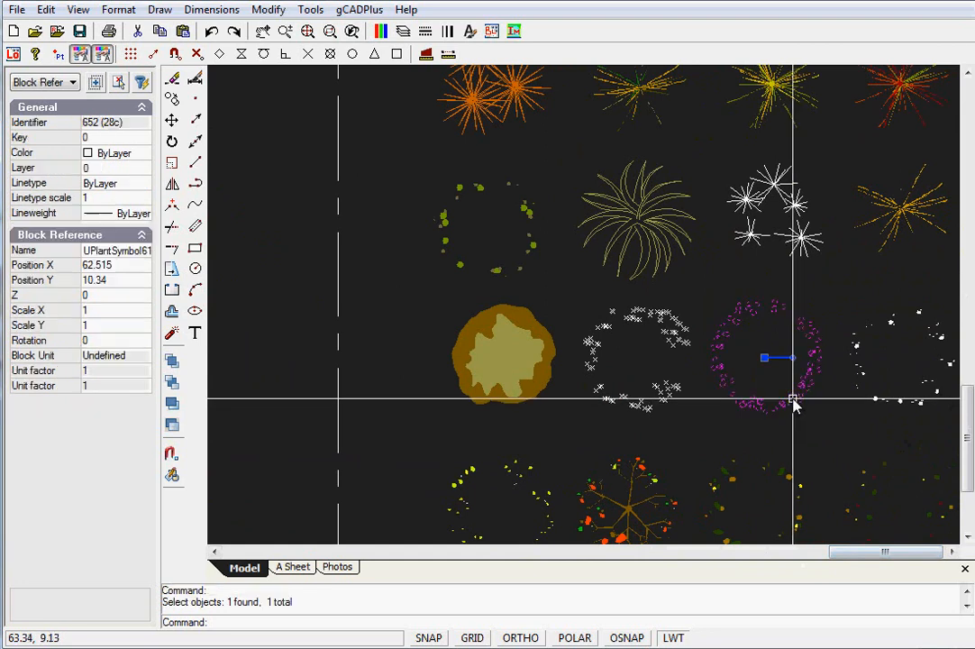
scroll(791, 405, down, 4)
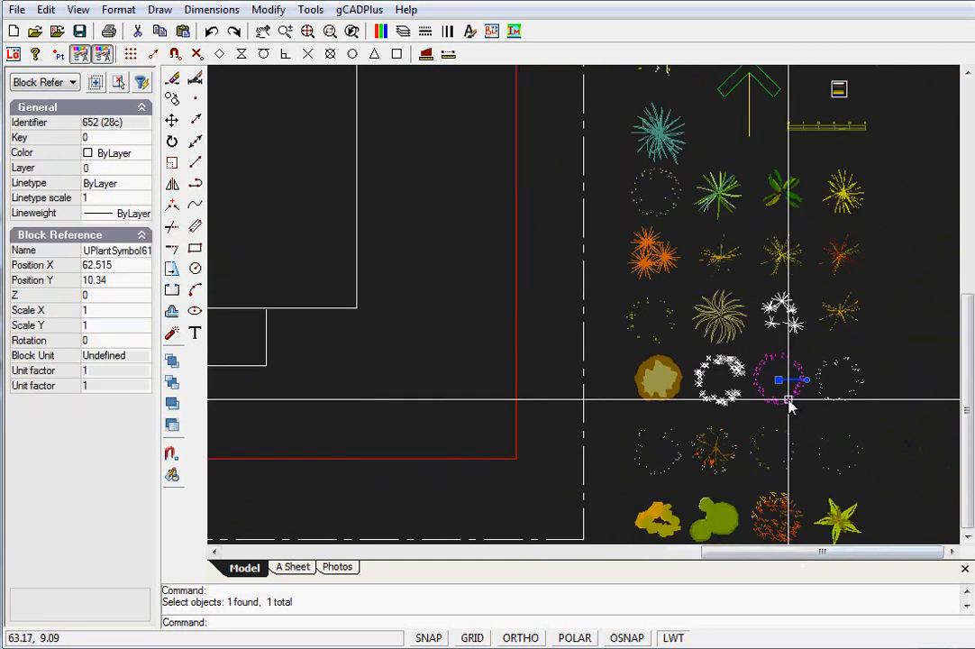
scroll(782, 407, down, 1)
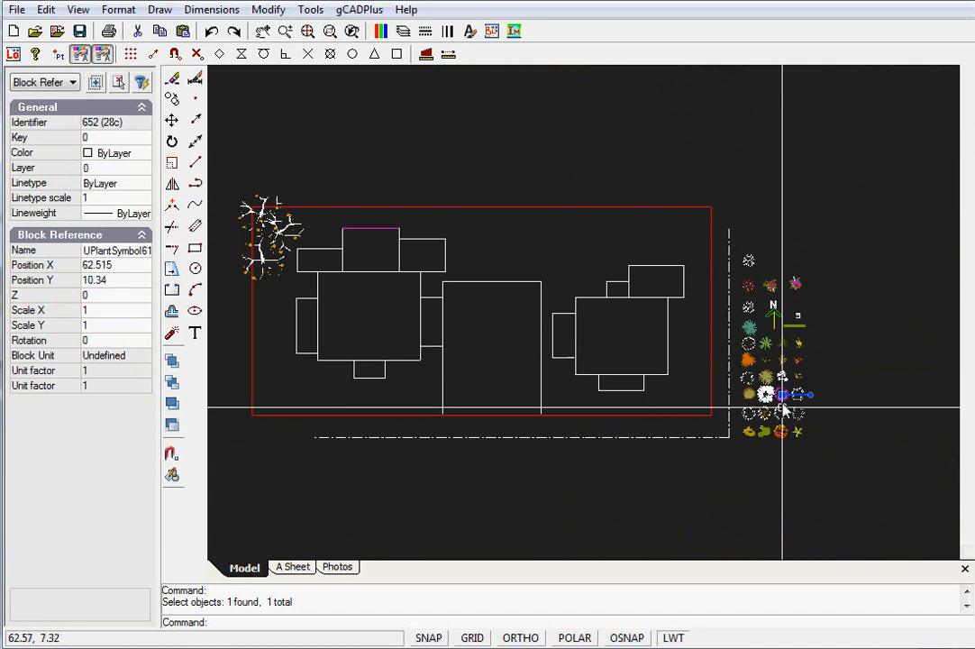
right_click(782, 450)
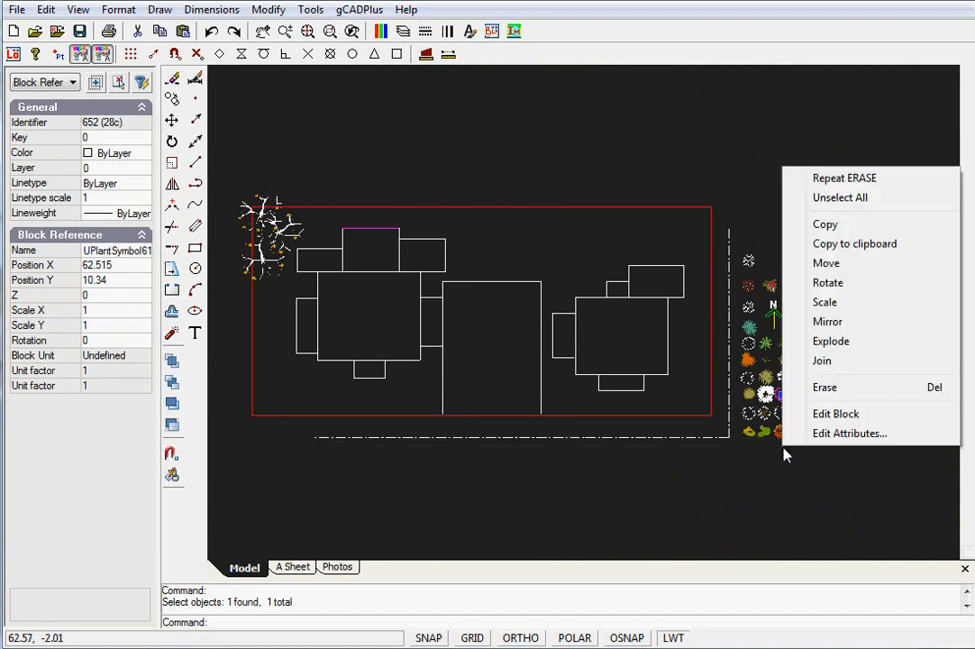
click(836, 226)
click(768, 395)
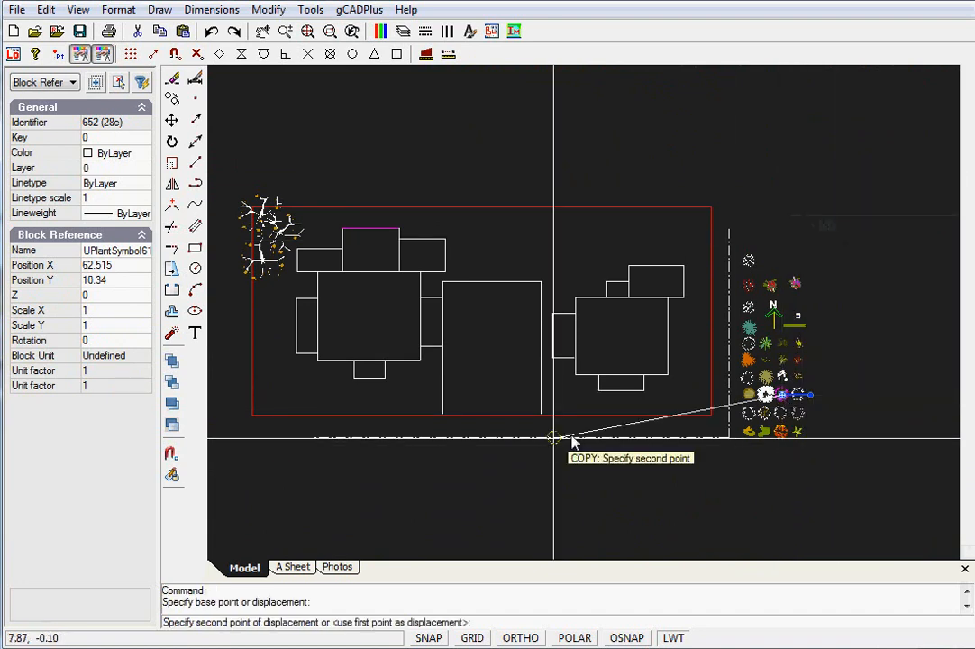
click(256, 402)
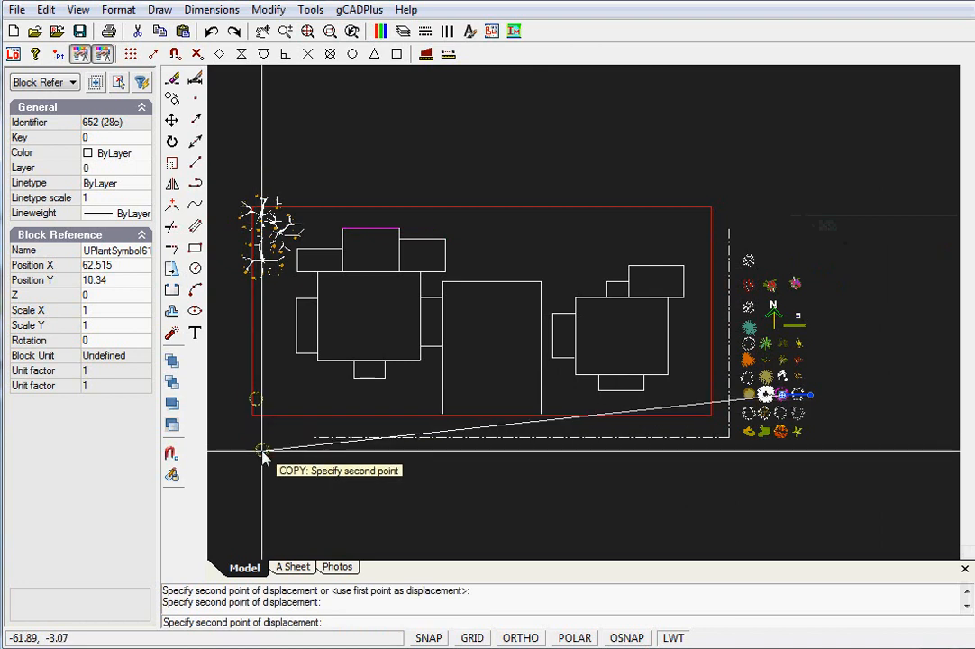
right_click(264, 450)
click(307, 461)
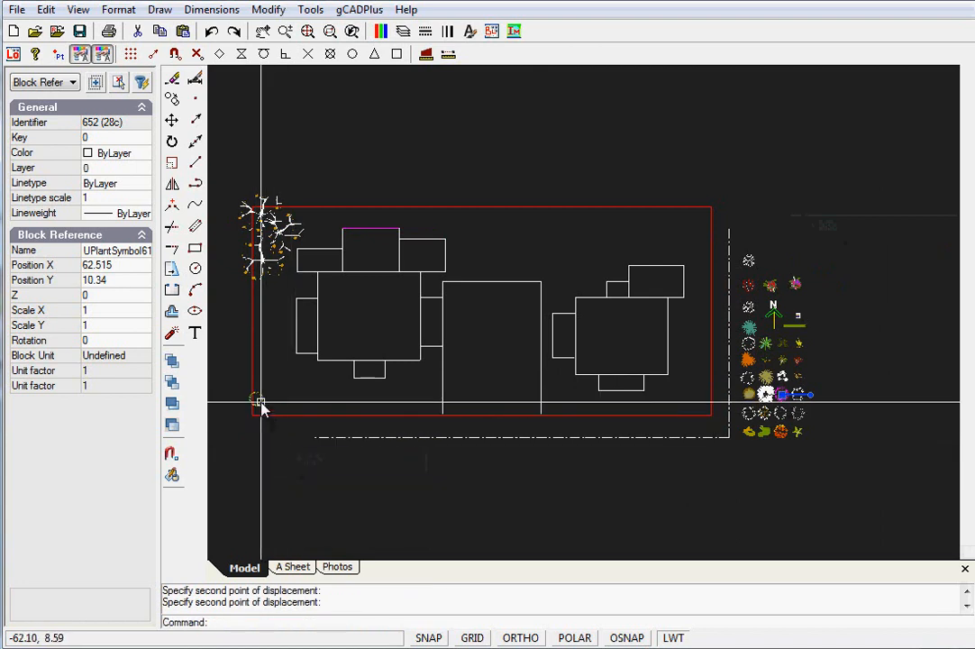
Scale the plant symbol at the boundary's lower-left corner by a factor of 5 about its centre
click(260, 402)
right_click(290, 389)
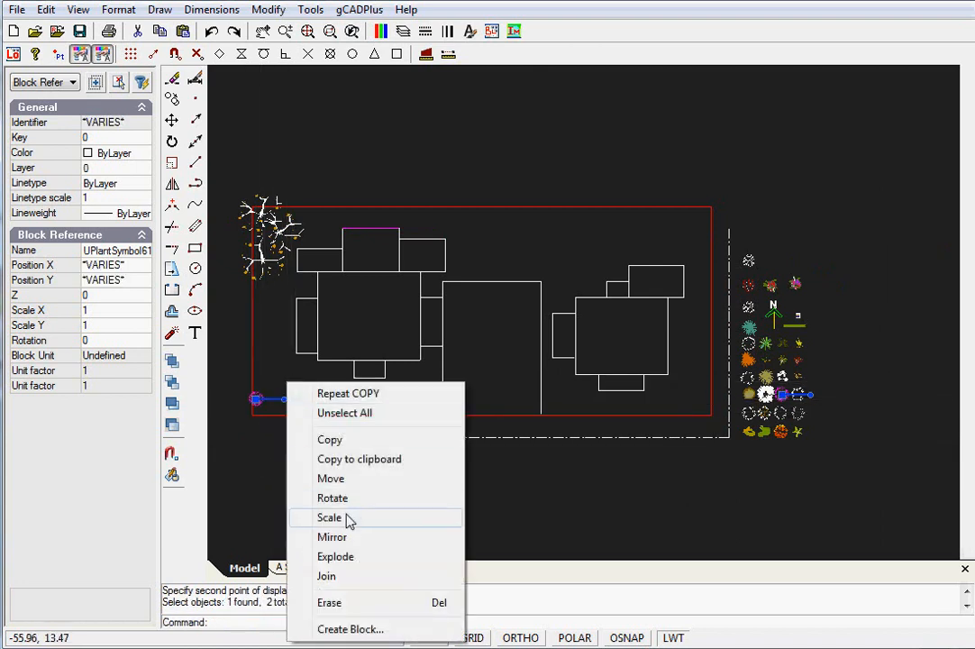
click(346, 518)
click(257, 403)
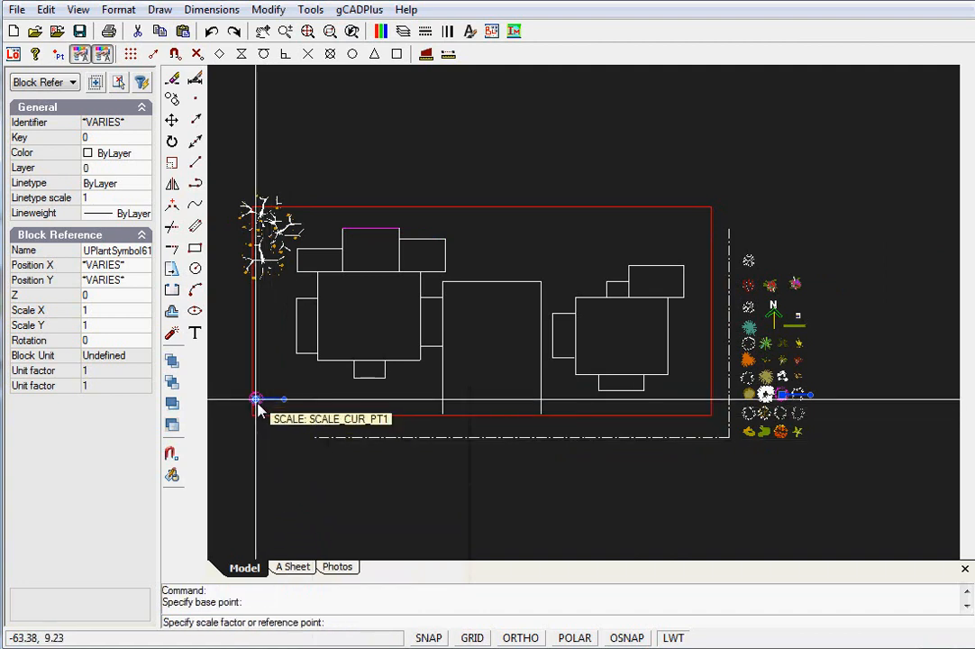
text(5)
key(Return)
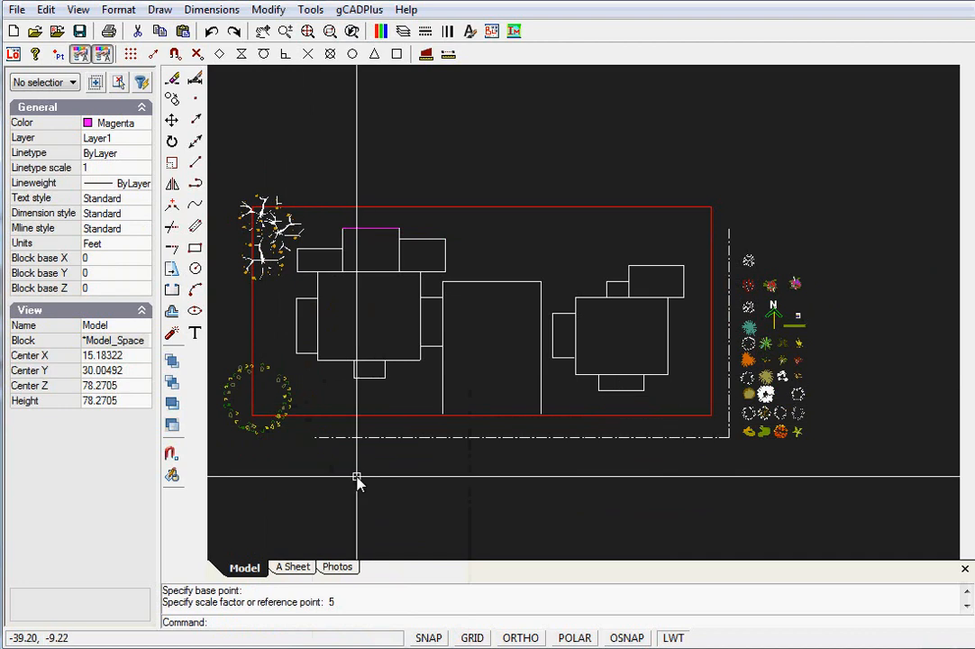
Make two overlapping copies of the enlarged plant symbol, one just above it and one to its right
click(285, 400)
right_click(286, 400)
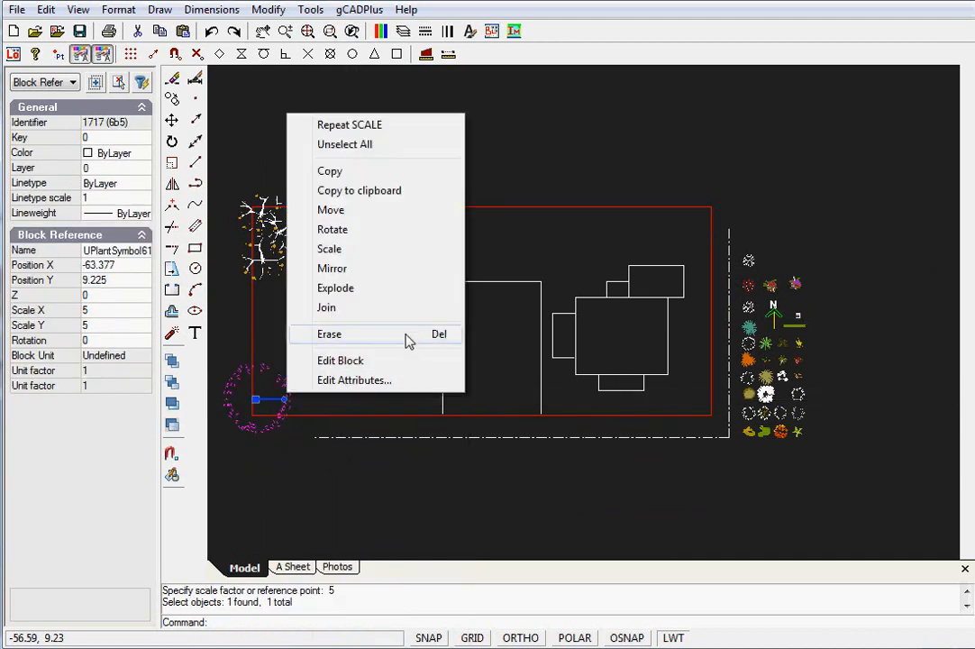
click(338, 172)
click(256, 399)
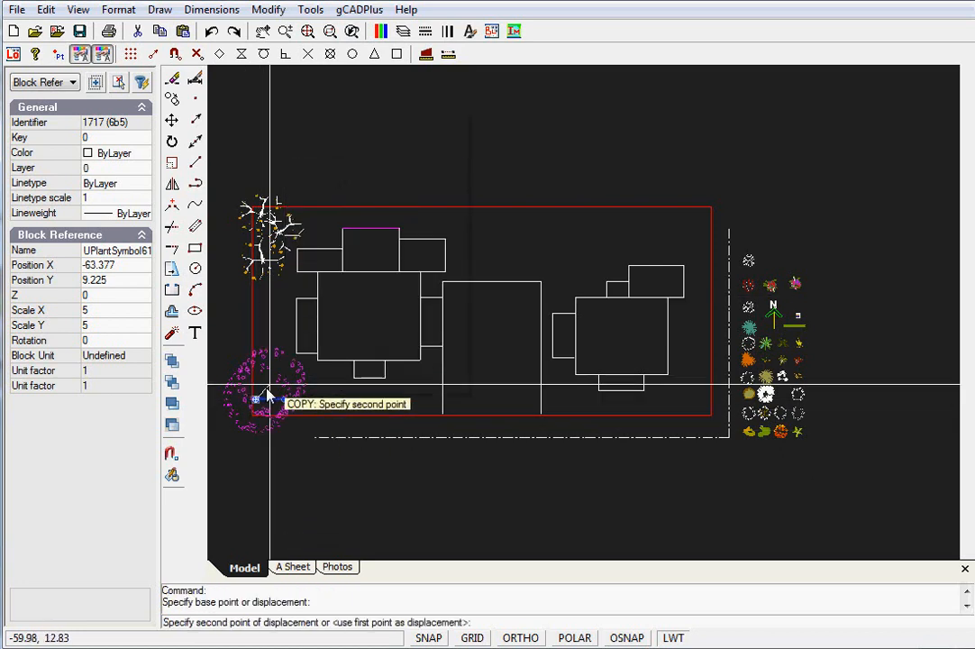
click(270, 380)
right_click(286, 412)
click(315, 410)
right_click(365, 406)
click(428, 155)
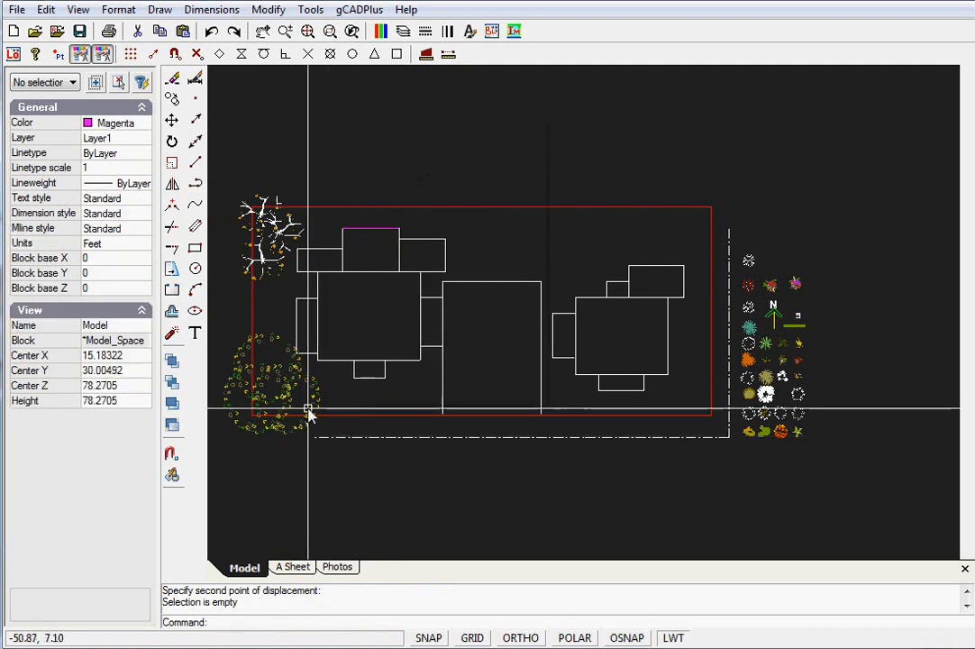
Scale the right-hand plant copy by a factor of .7 about its centre
click(312, 405)
right_click(312, 403)
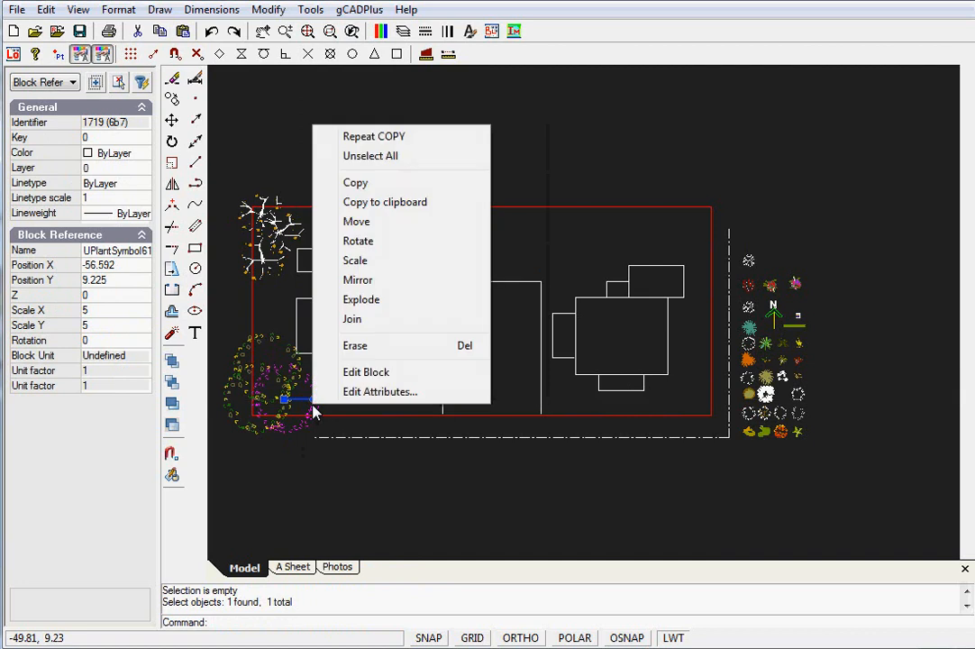
click(359, 260)
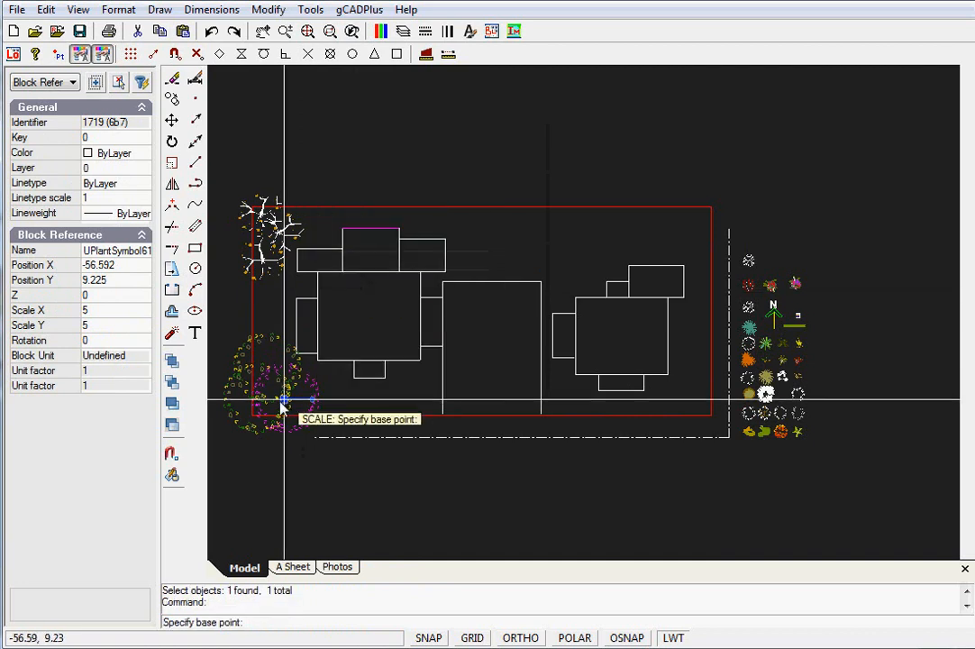
click(283, 398)
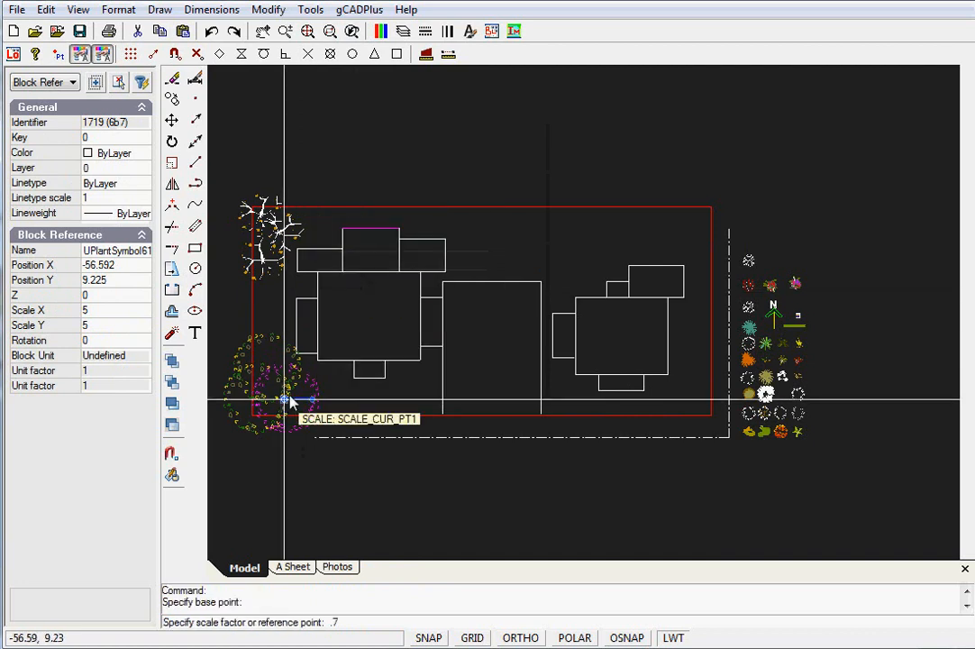
text(.7)
key(Return)
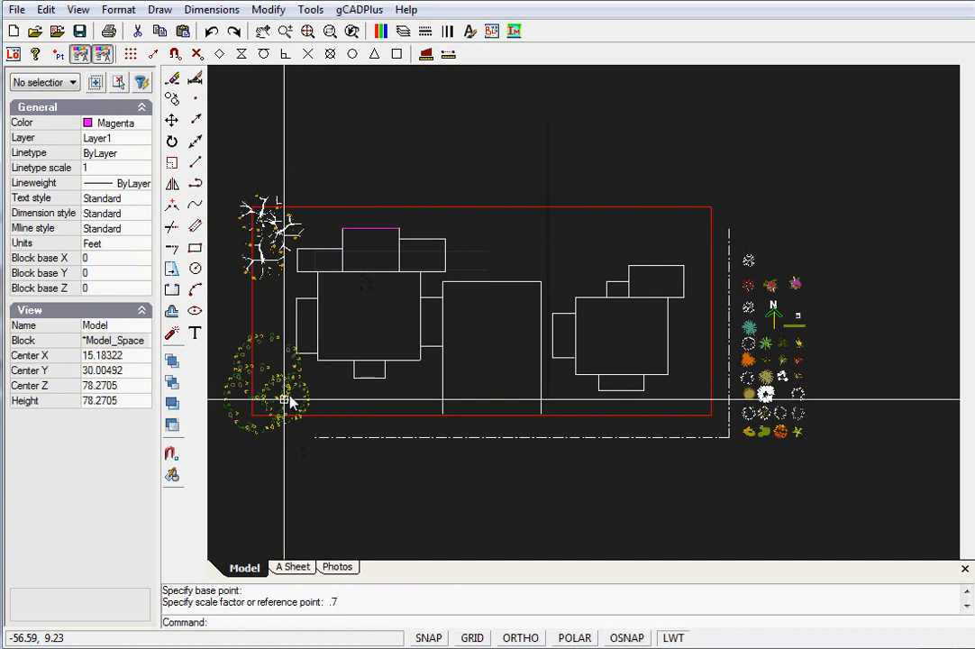
Scale the upper plant copy by a factor of .6
click(270, 348)
right_click(271, 348)
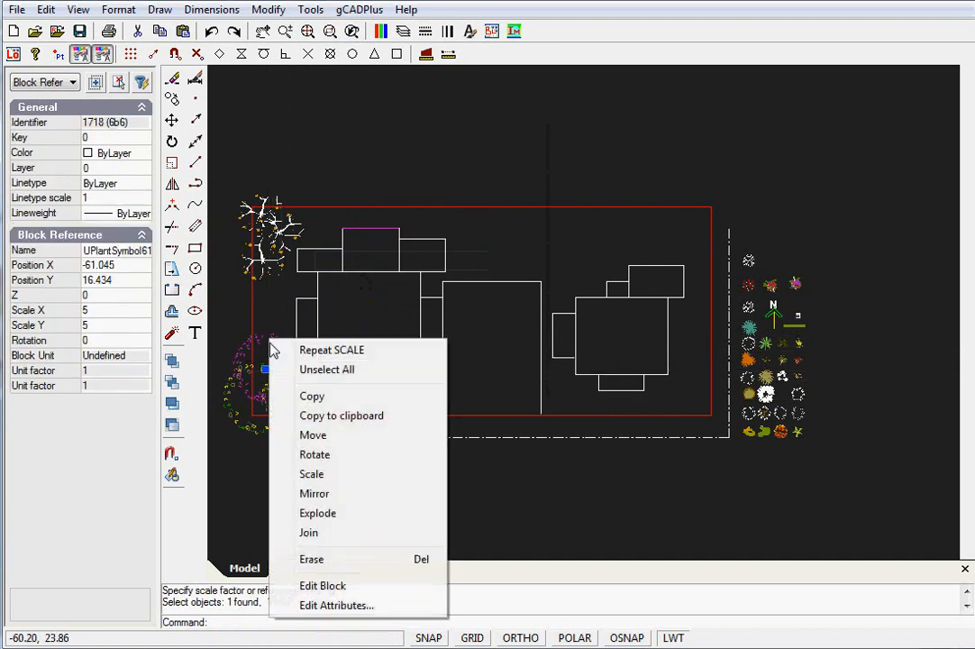
click(311, 473)
click(269, 375)
text(.6)
key(Return)
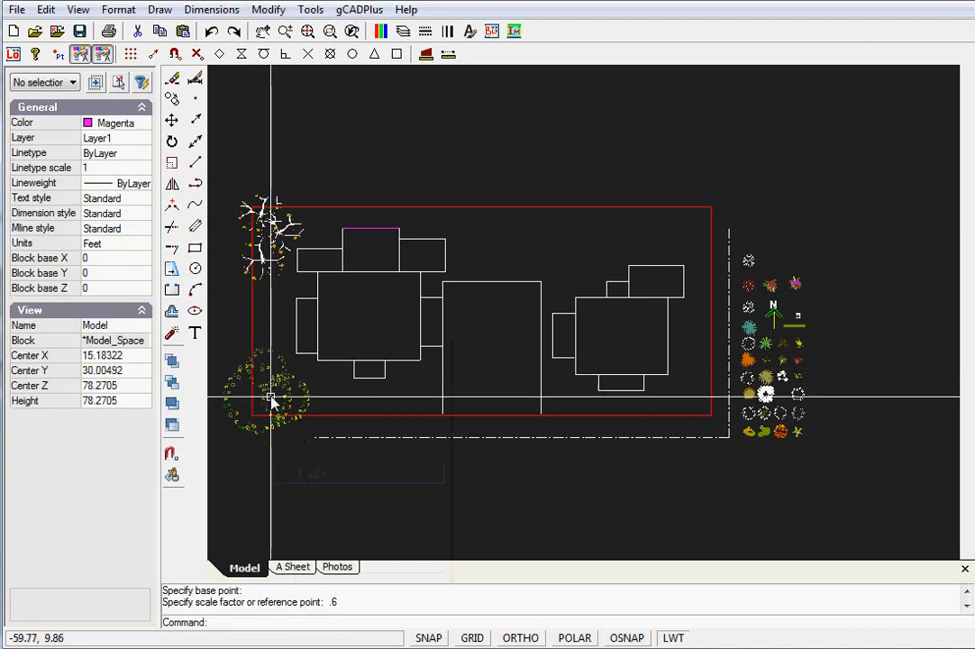
Move the two reduced plant copies inward so they sit within the large plant symbol at the boundary corner
scroll(277, 401, up, 2)
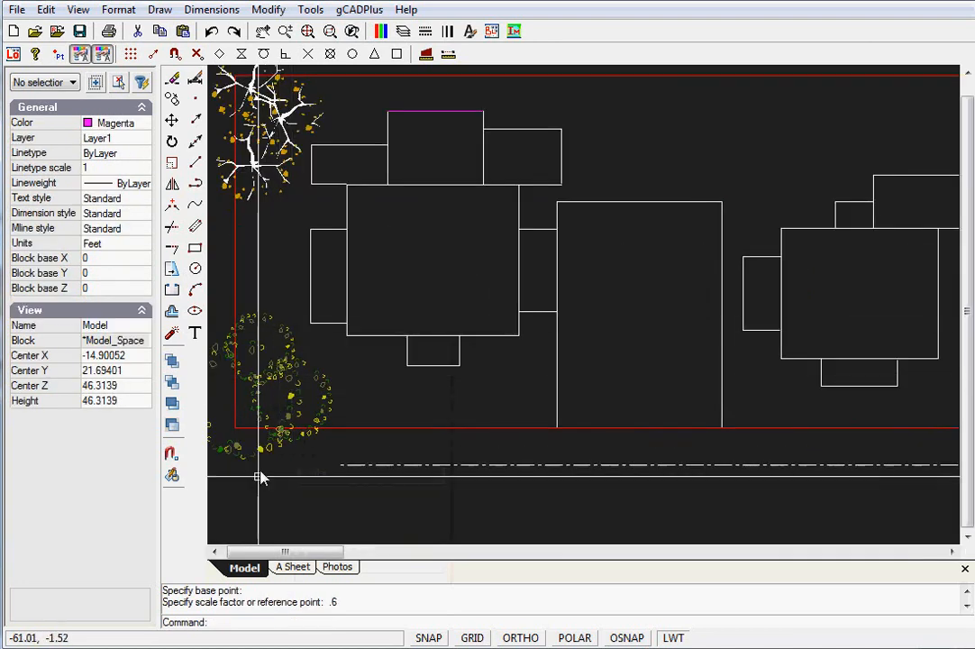
click(315, 414)
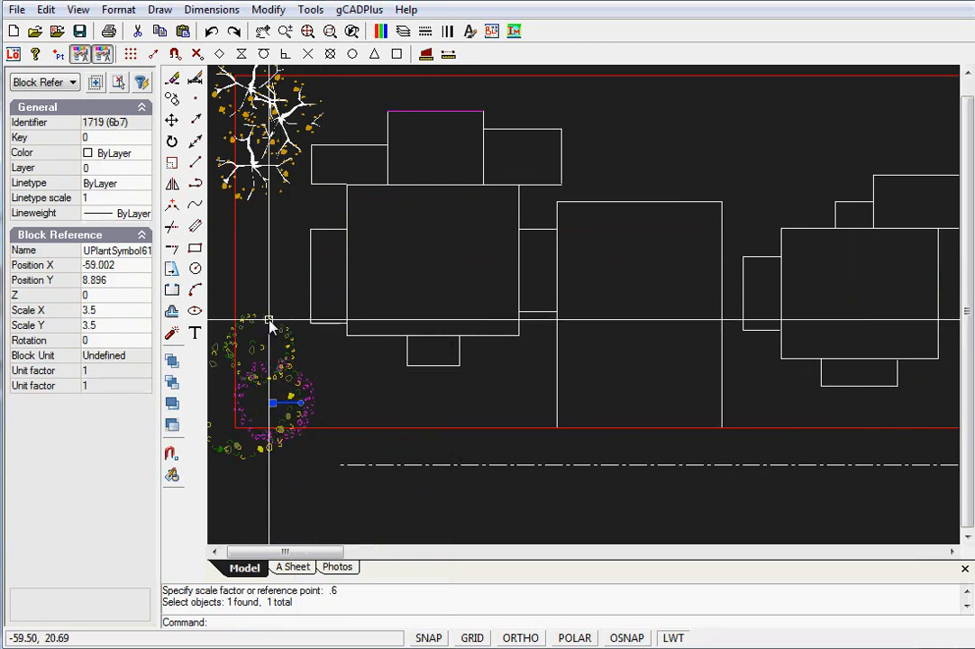
click(260, 354)
drag(258, 350, 252, 377)
key(Escape)
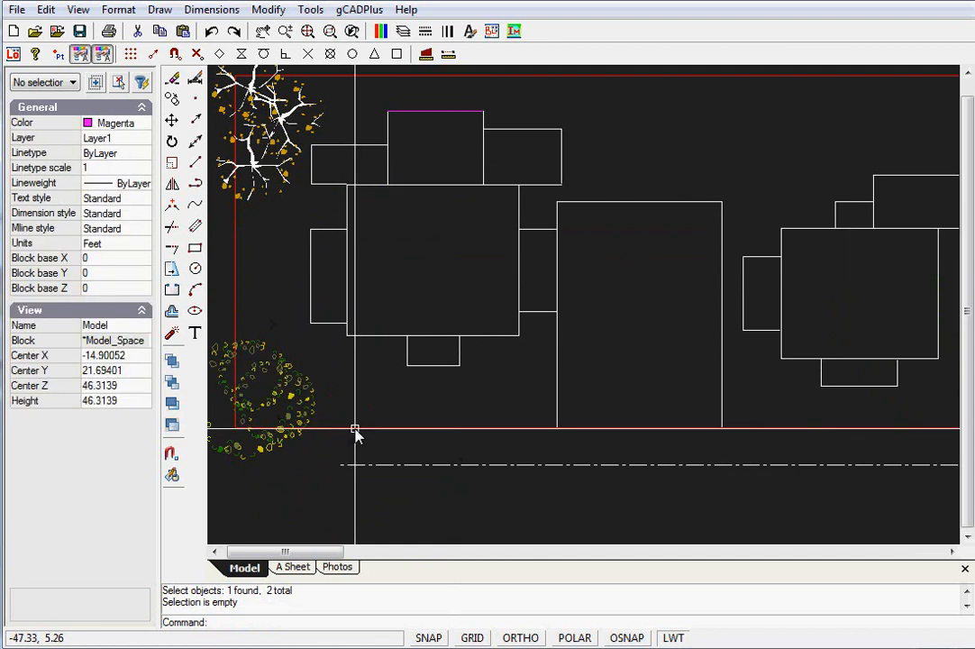
Draw a closed polyline as a planting bed outline curving around the tree symbols at the property's upper-left corner
scroll(325, 450, down, 1)
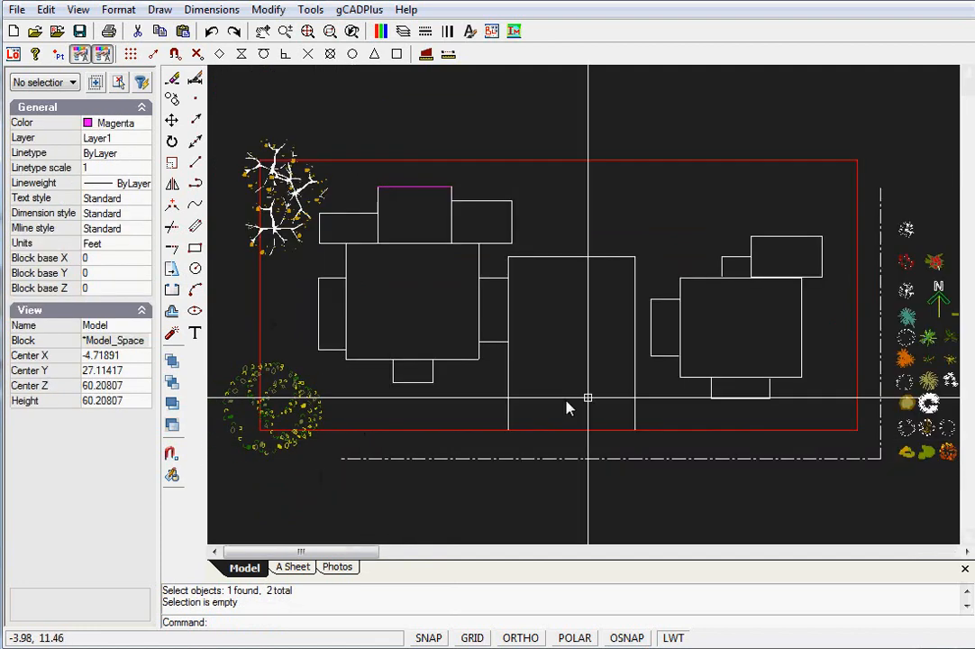
drag(347, 553, 314, 561)
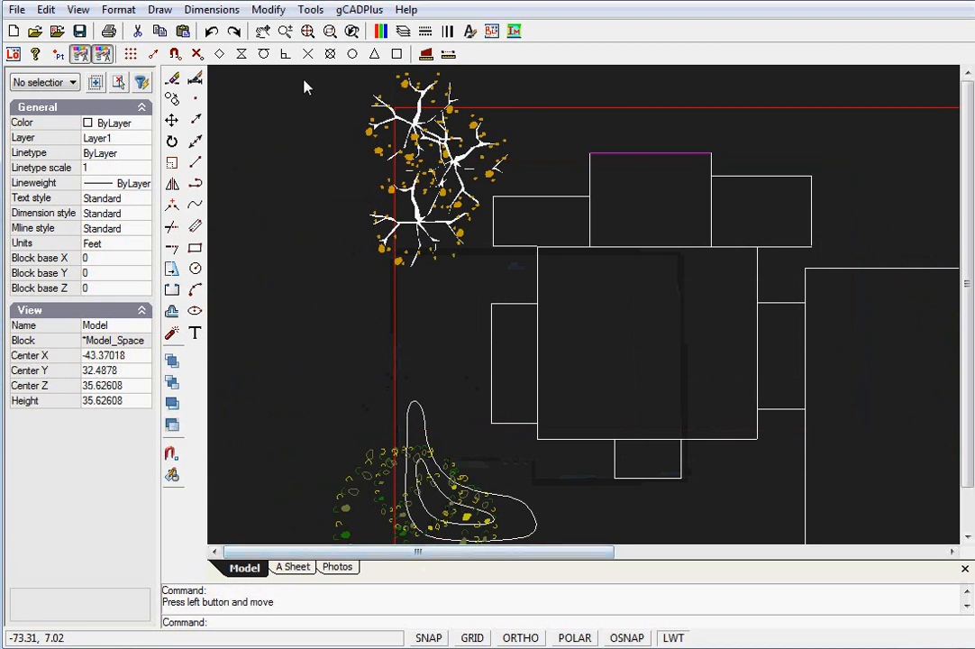
click(160, 10)
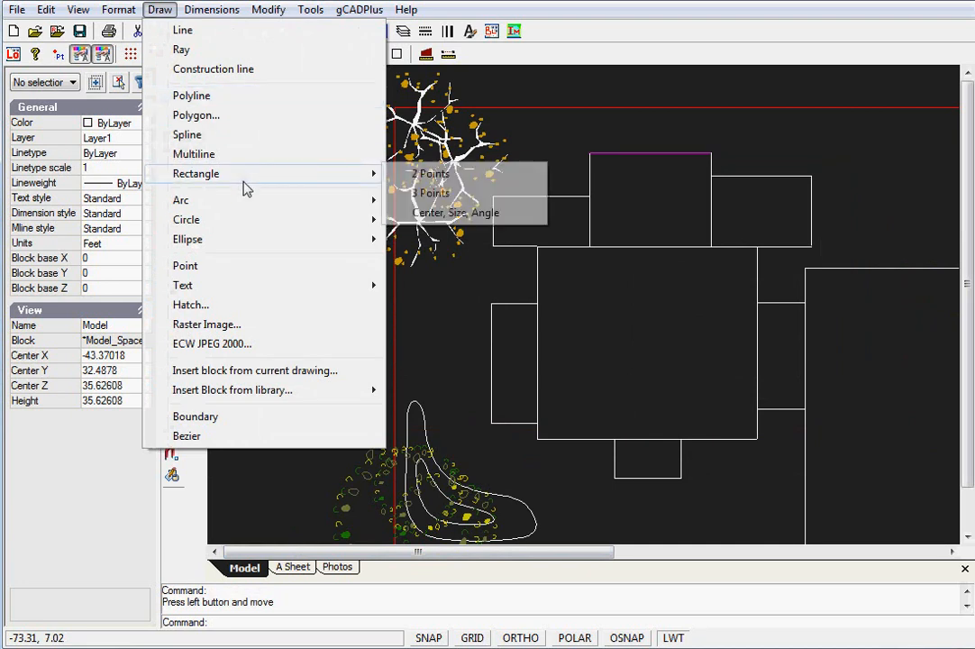
click(193, 97)
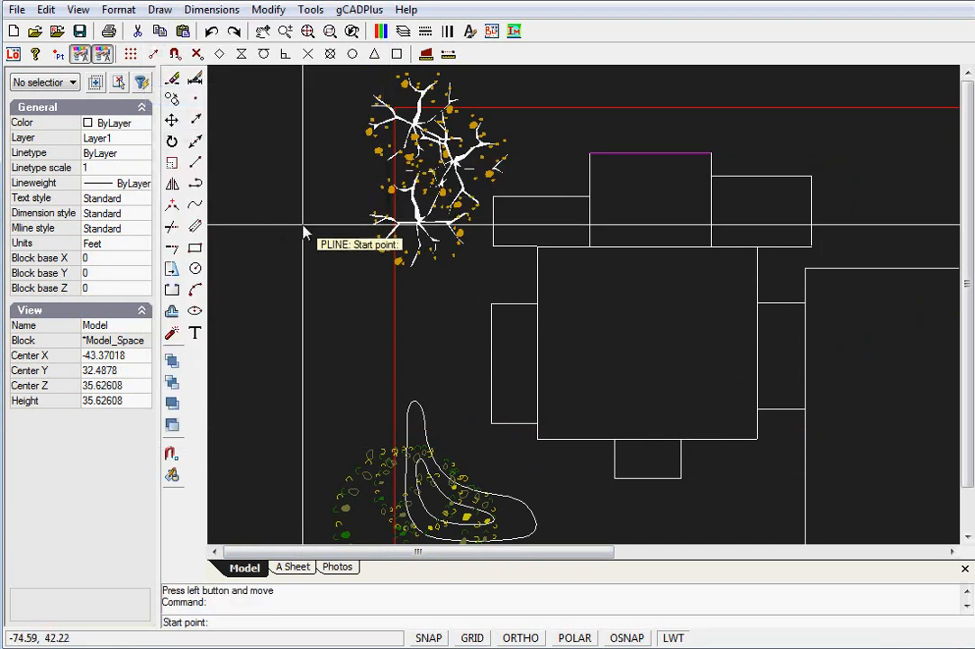
click(553, 120)
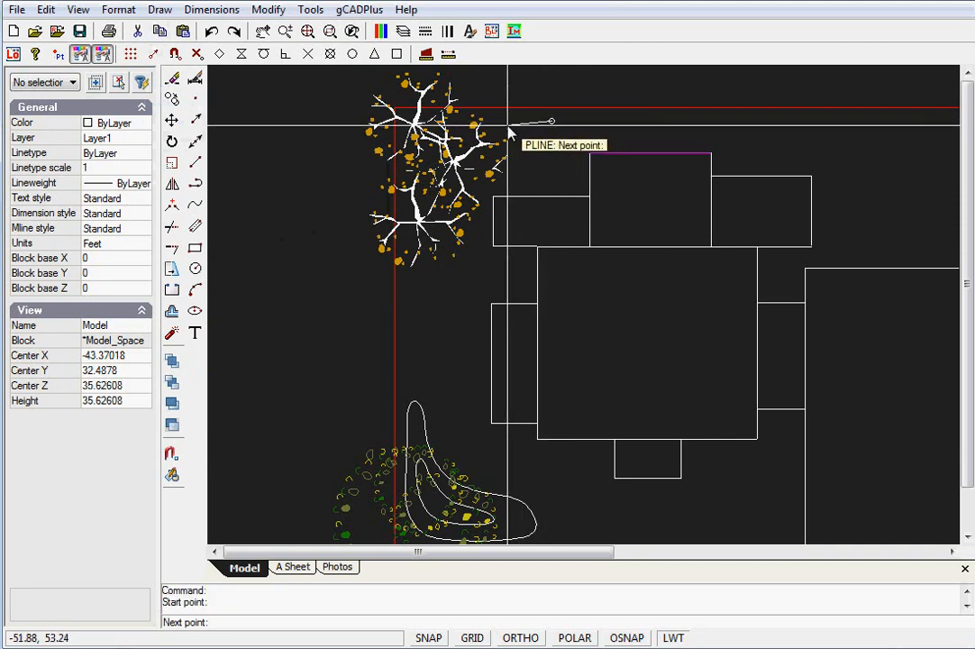
click(440, 120)
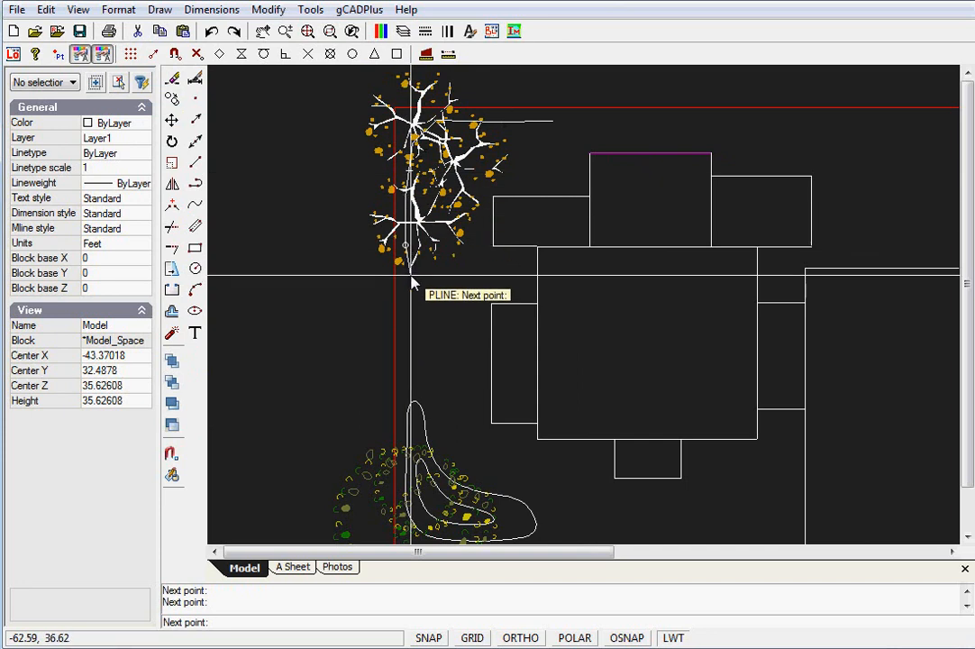
click(463, 257)
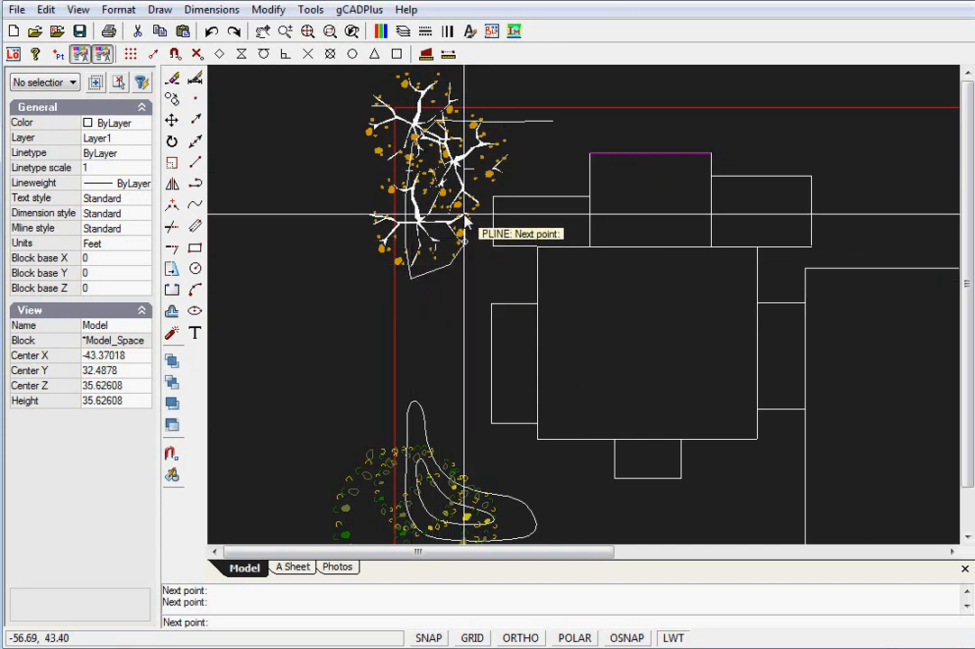
right_click(546, 133)
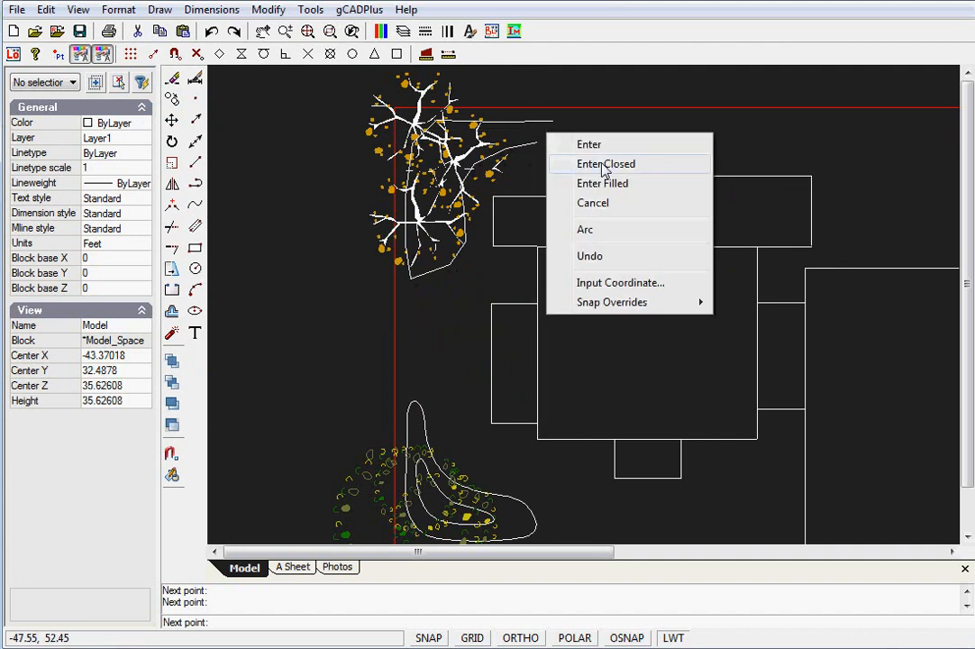
click(603, 165)
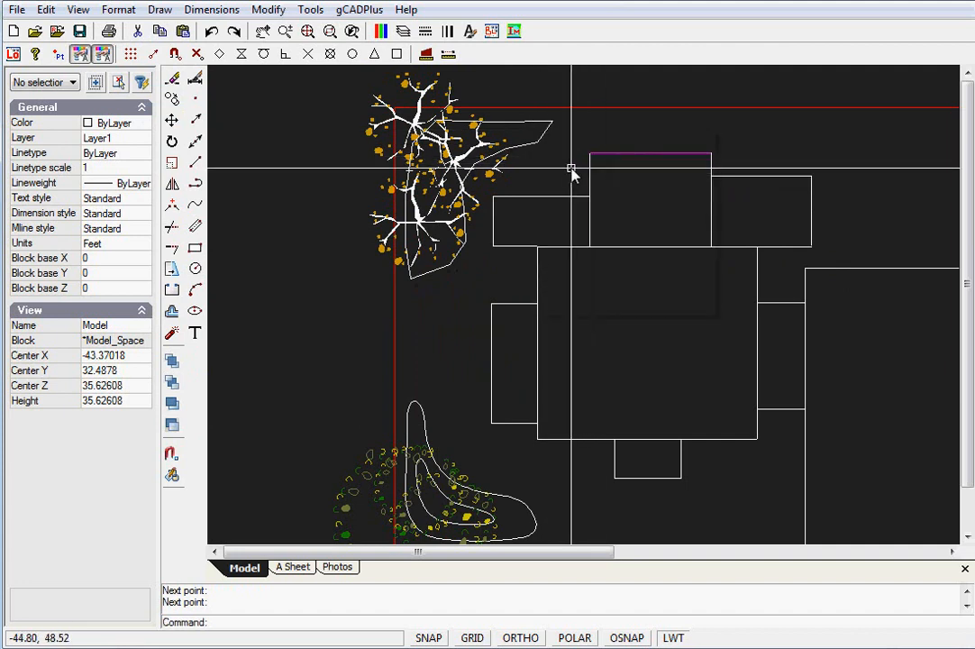
Smooth the new planting bed outline around the trees with the Quadratic B-spline fit
click(528, 148)
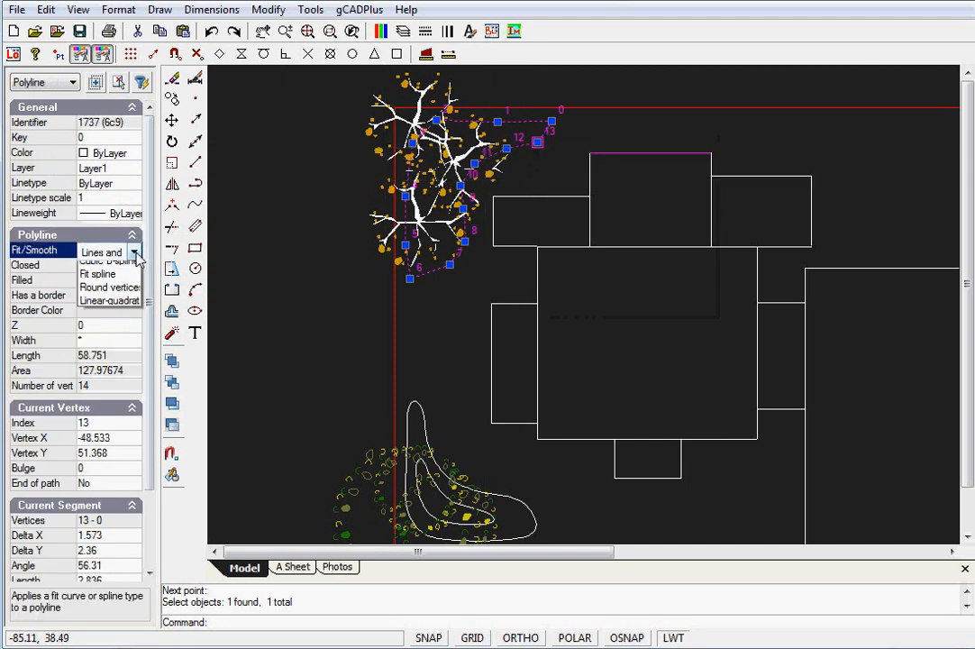
click(108, 283)
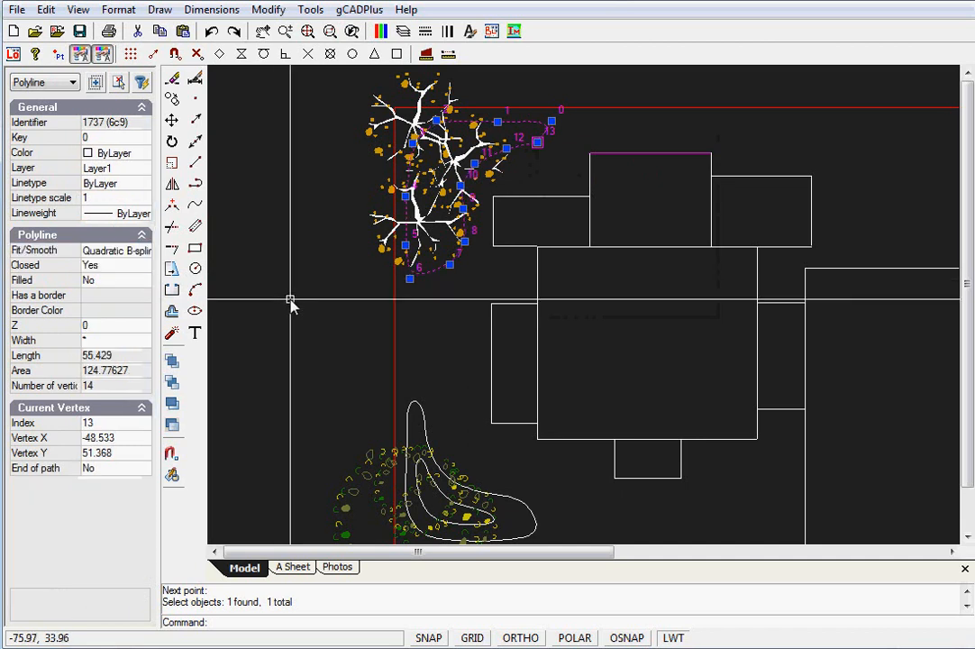
key(Escape)
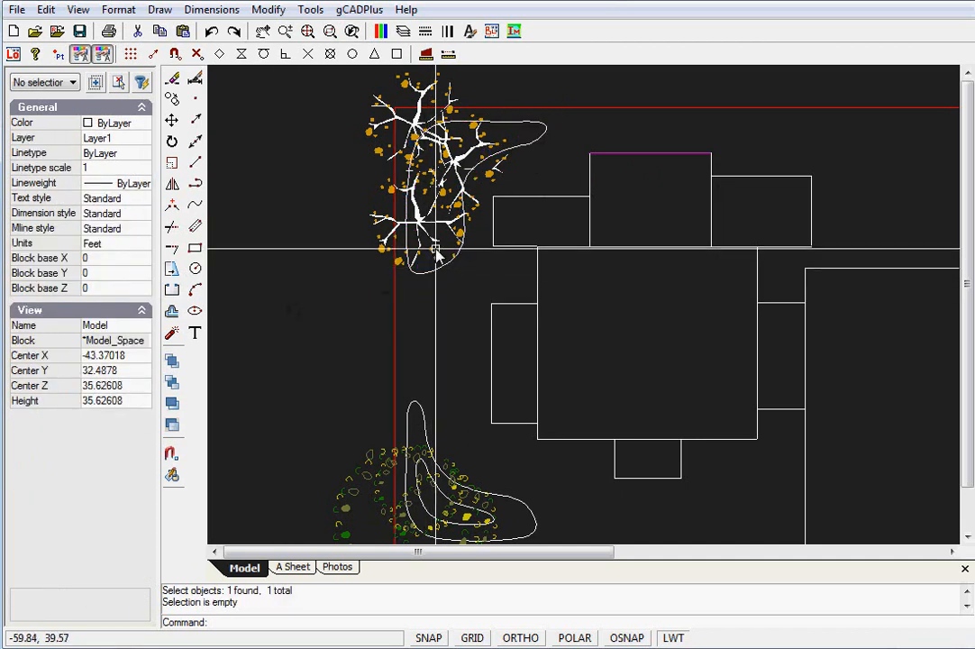
Draw a smaller closed polyline inside the smoothed planting bed, following its bend among the tree branches
scroll(435, 255, up, 2)
scroll(435, 254, down, 2)
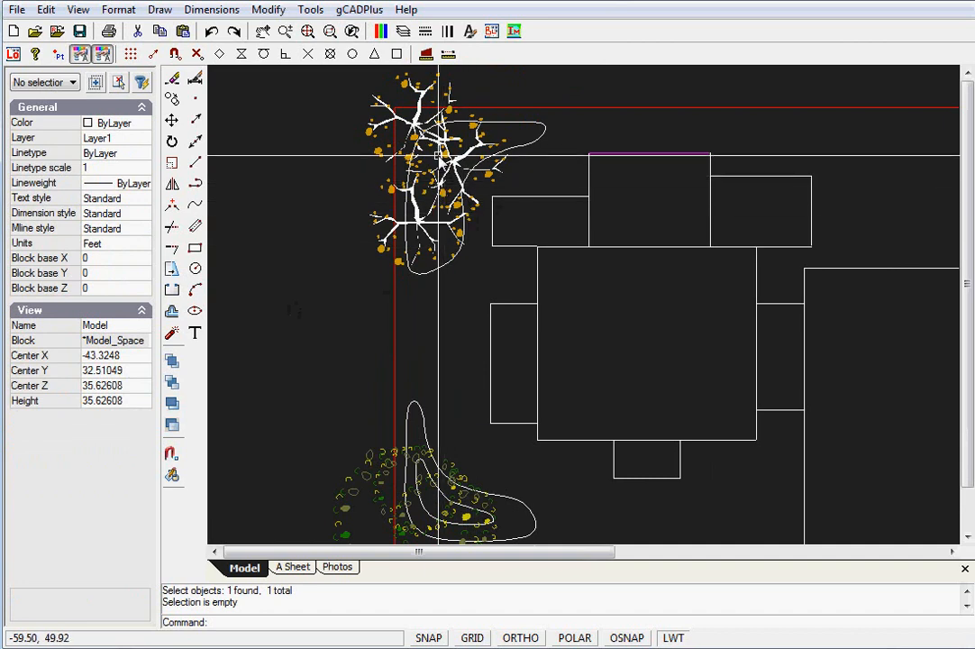
right_click(260, 144)
click(320, 153)
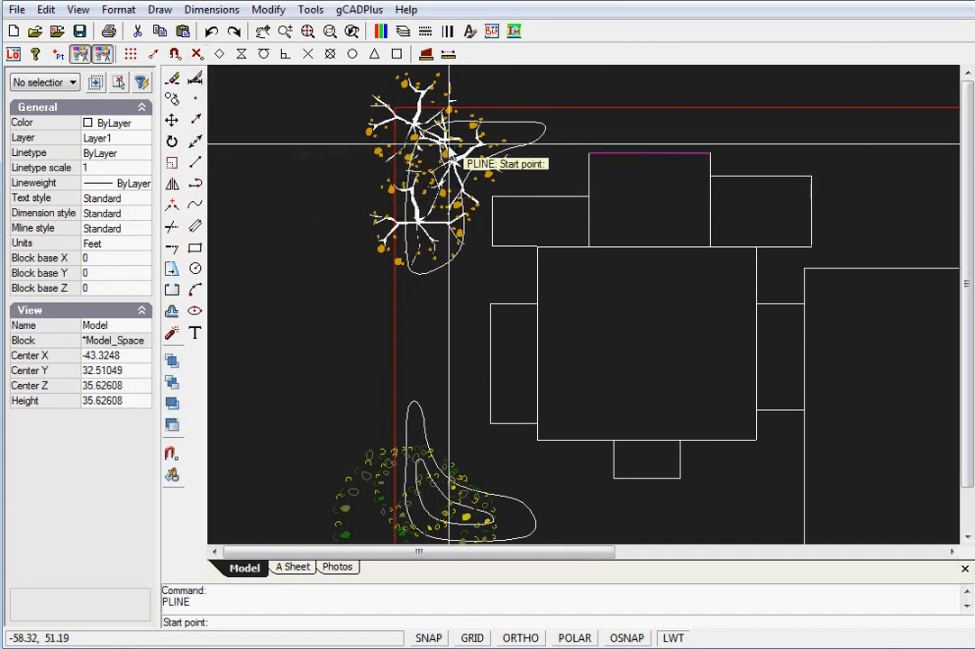
click(457, 141)
click(445, 144)
click(427, 170)
click(428, 213)
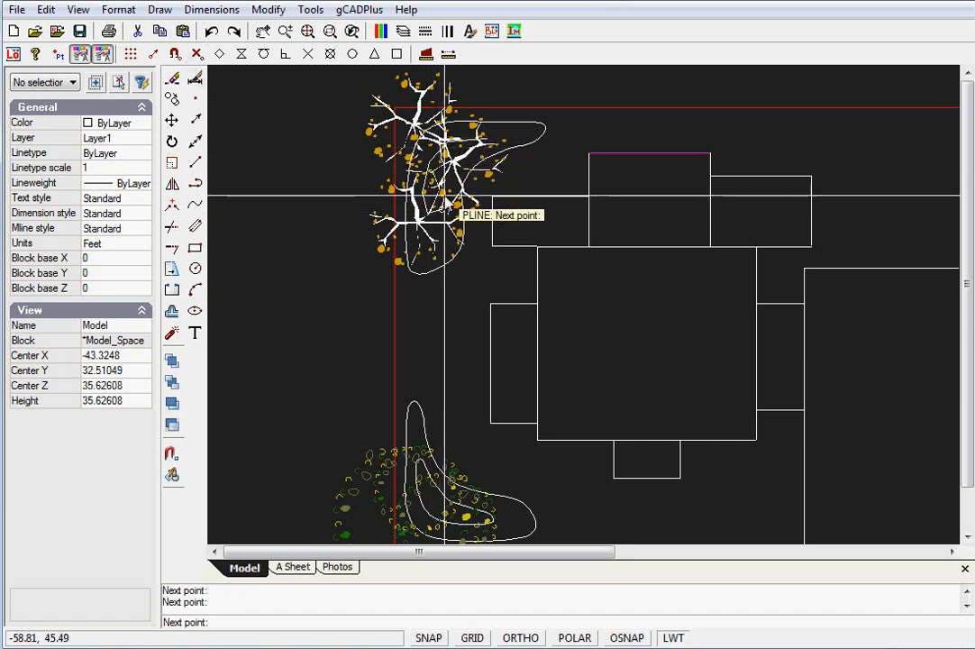
right_click(475, 157)
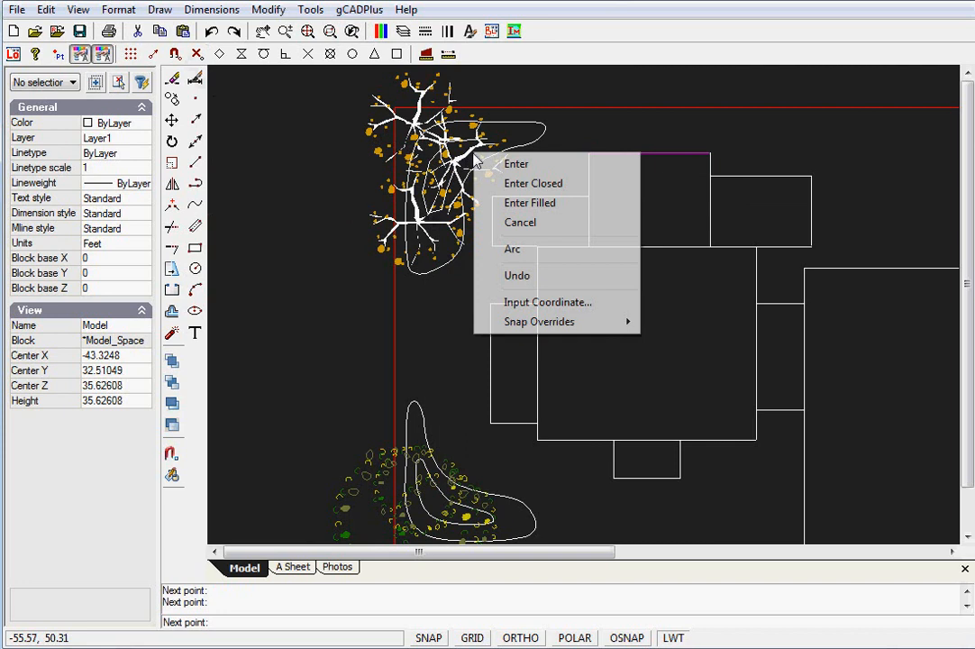
click(533, 184)
Set the inner bed polyline's fit to Quadratic B-spline and deselect it
click(414, 213)
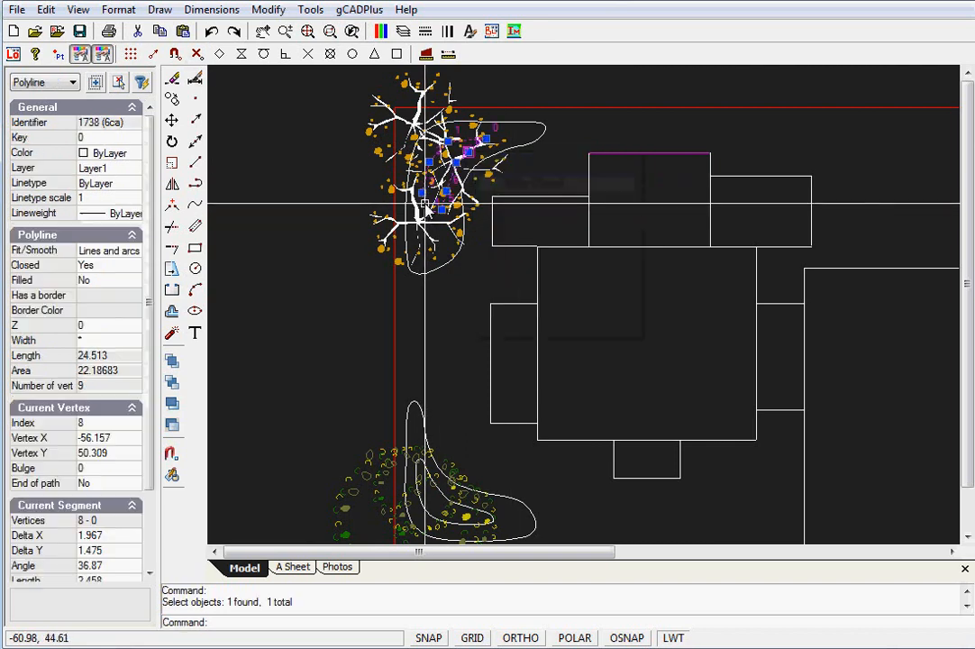
click(136, 253)
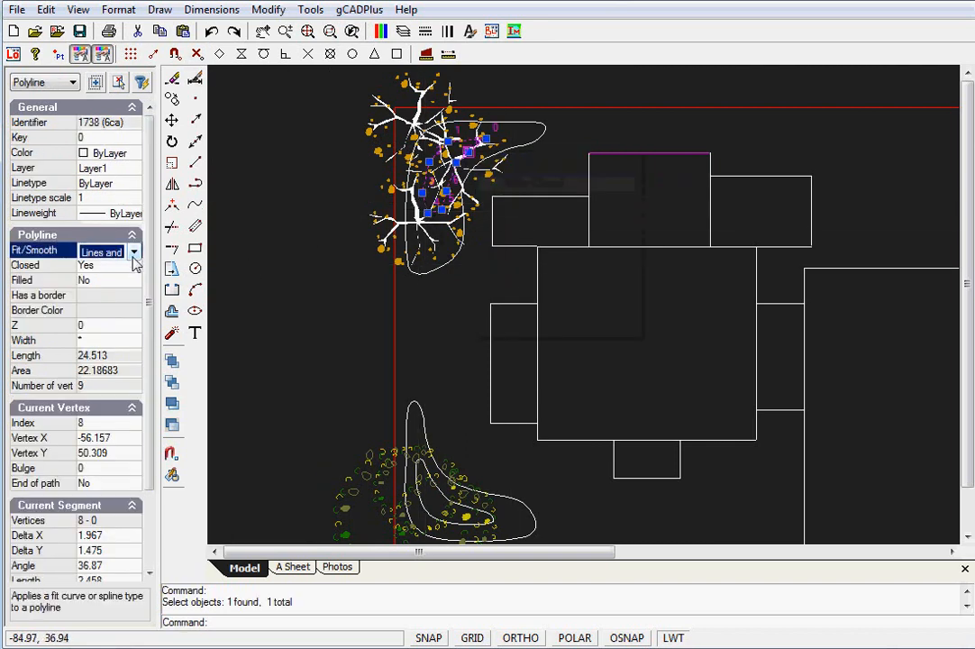
click(133, 253)
click(128, 284)
key(Escape)
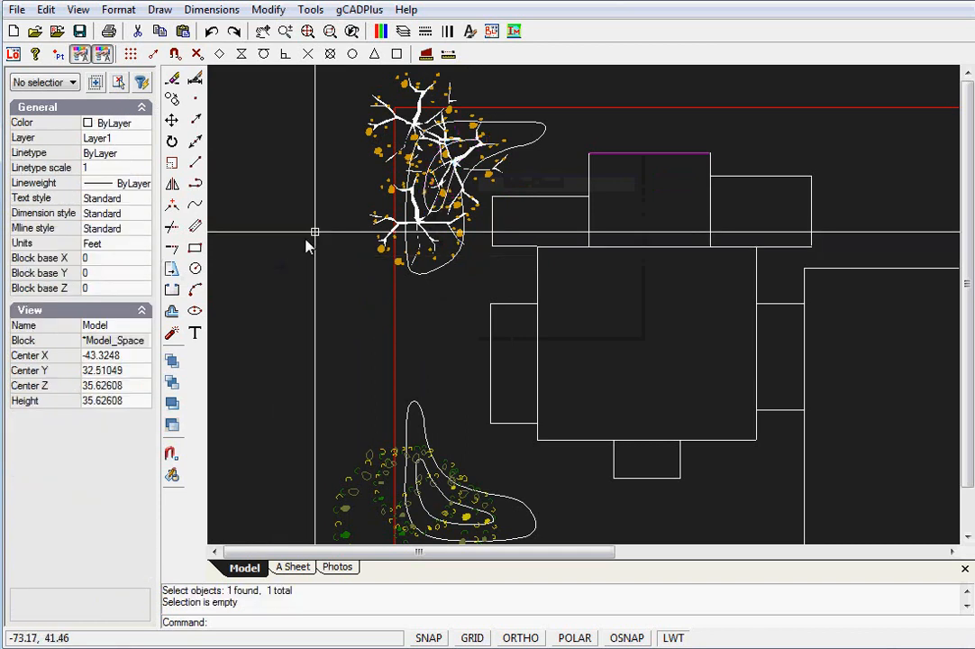
Send both the outer and inner bed outlines to the back of the draw order, behind the tree symbols
scroll(455, 144, up, 3)
scroll(446, 151, up, 1)
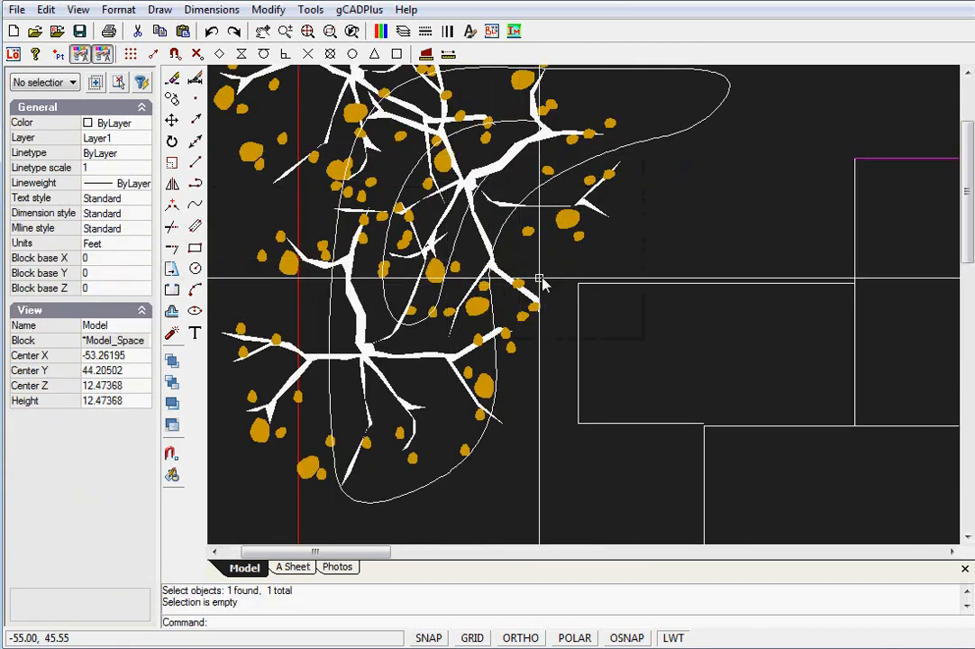
scroll(511, 250, down, 1)
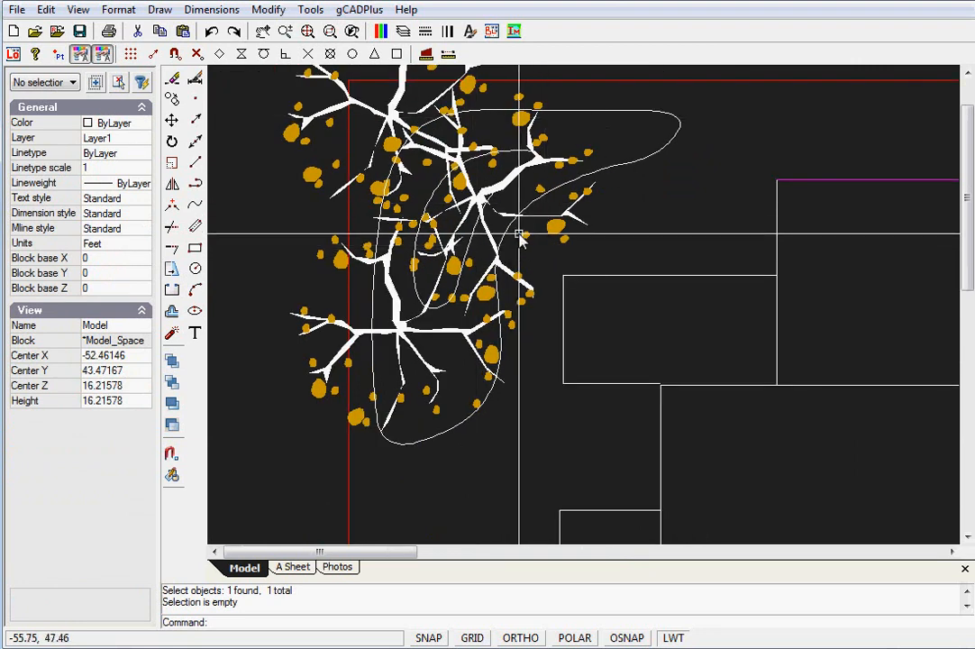
click(504, 242)
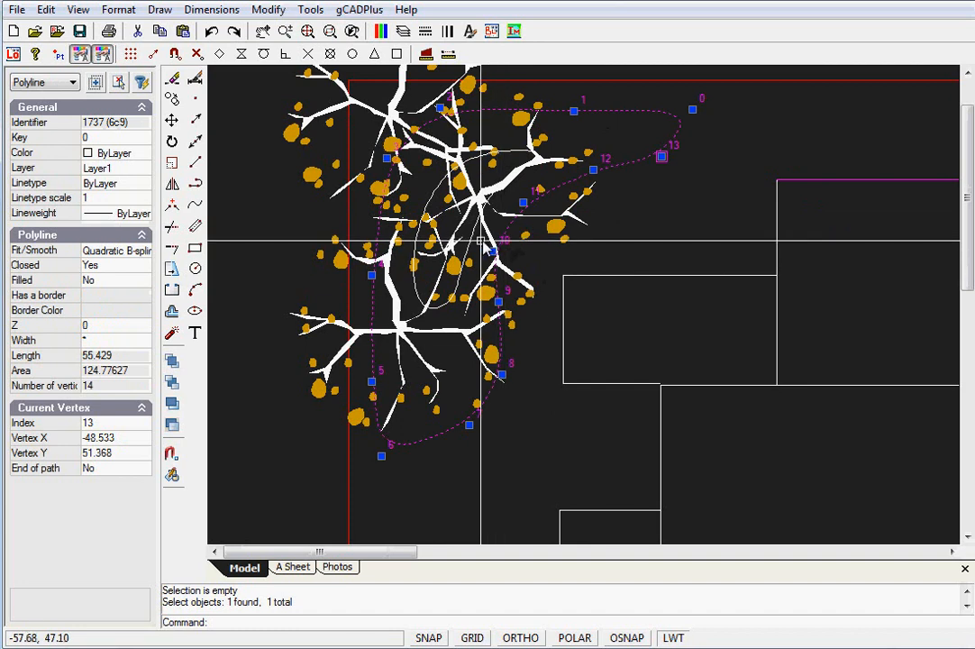
click(472, 202)
click(321, 12)
mouse_move(388, 99)
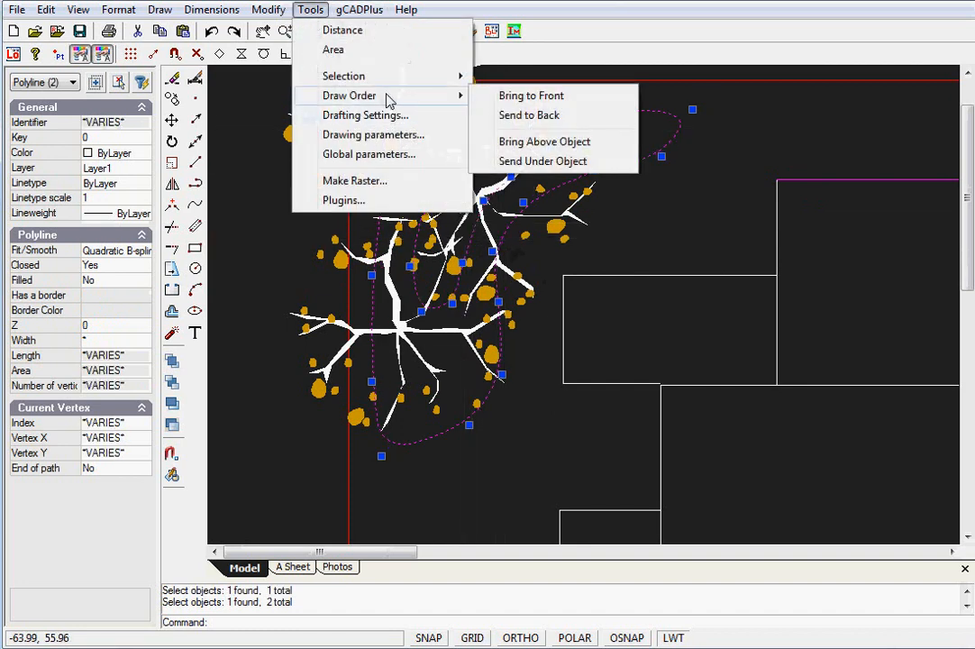
click(538, 115)
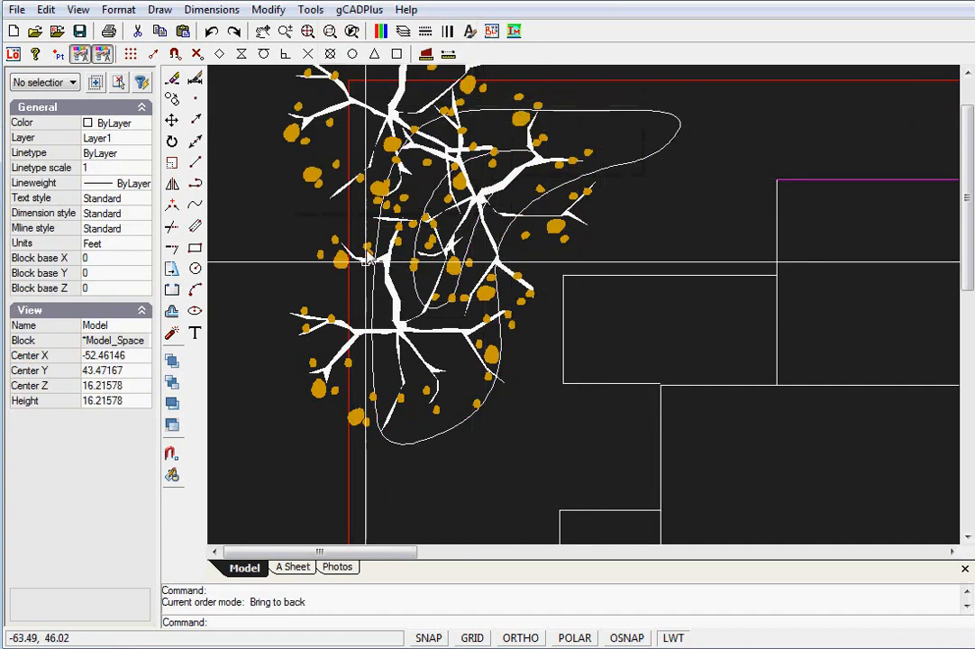
Examine the plant symbols lined up beside the site plan, then return to the full drawing extents
scroll(347, 297, down, 4)
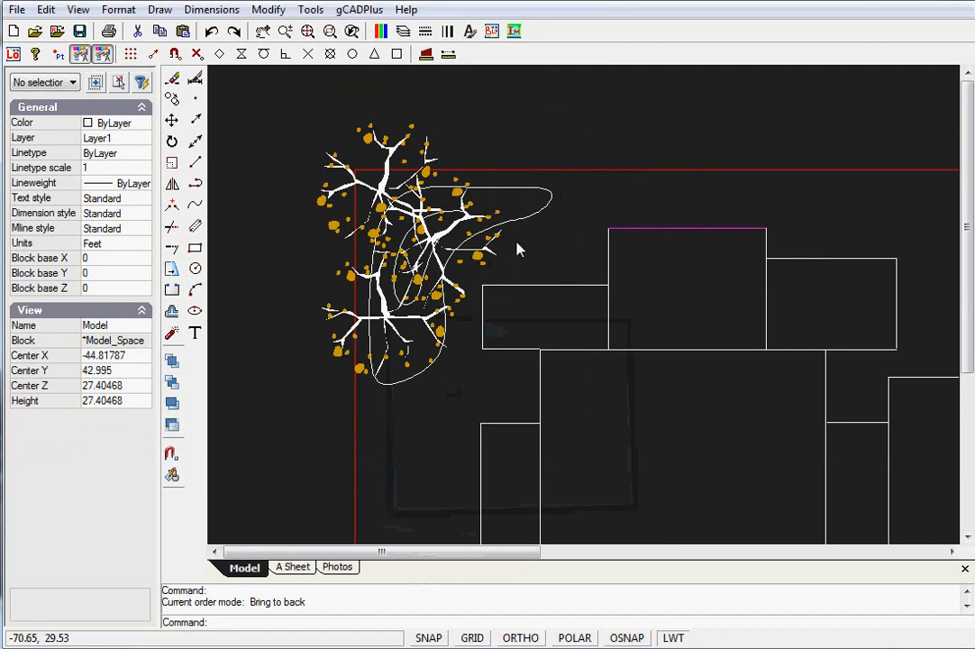
right_click(518, 132)
click(573, 162)
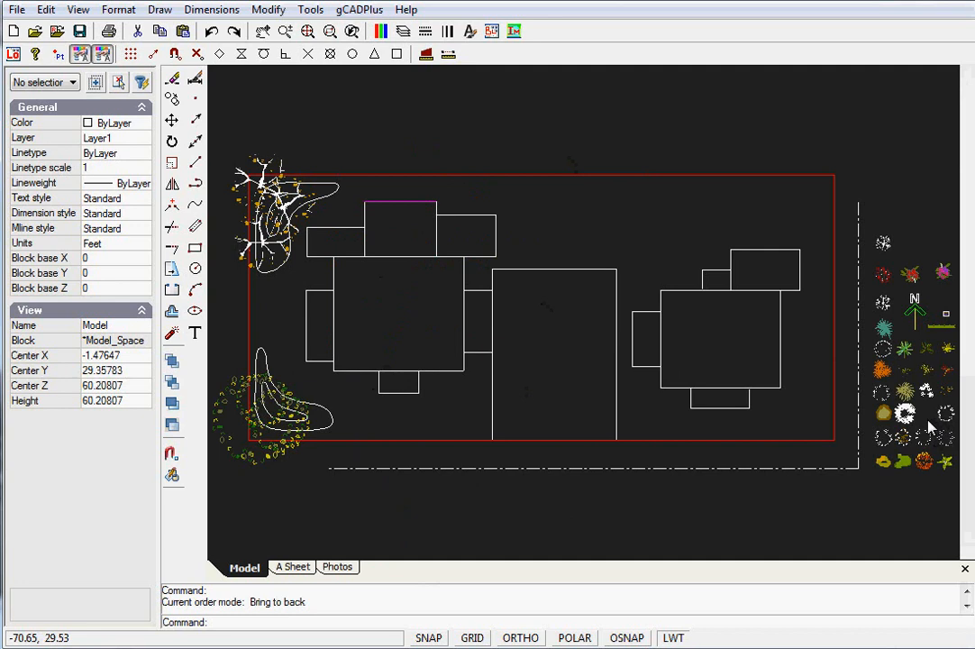
scroll(928, 419, up, 5)
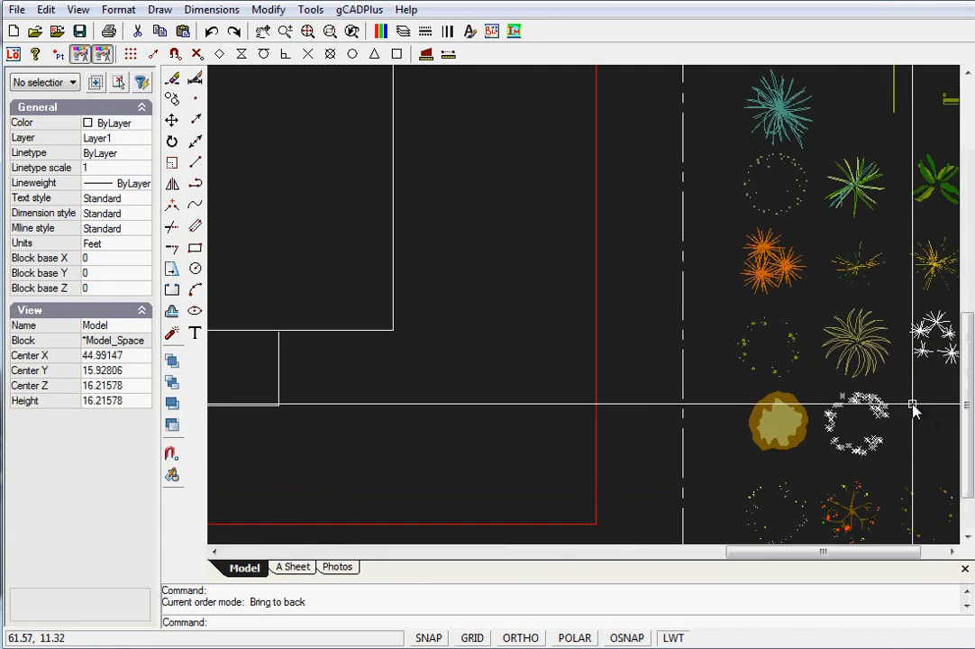
drag(809, 555, 855, 555)
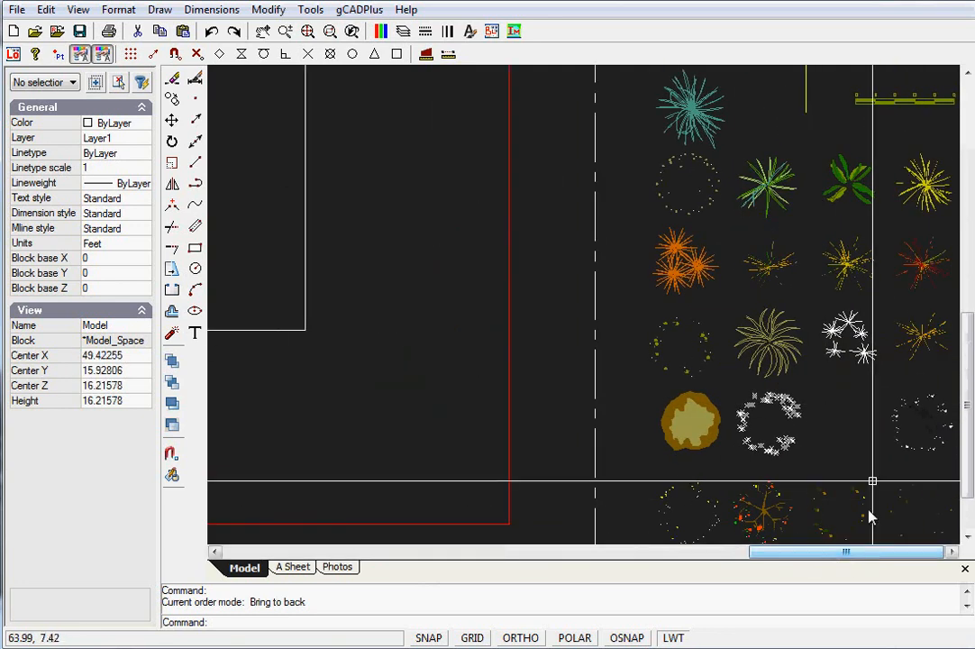
drag(964, 403, 964, 475)
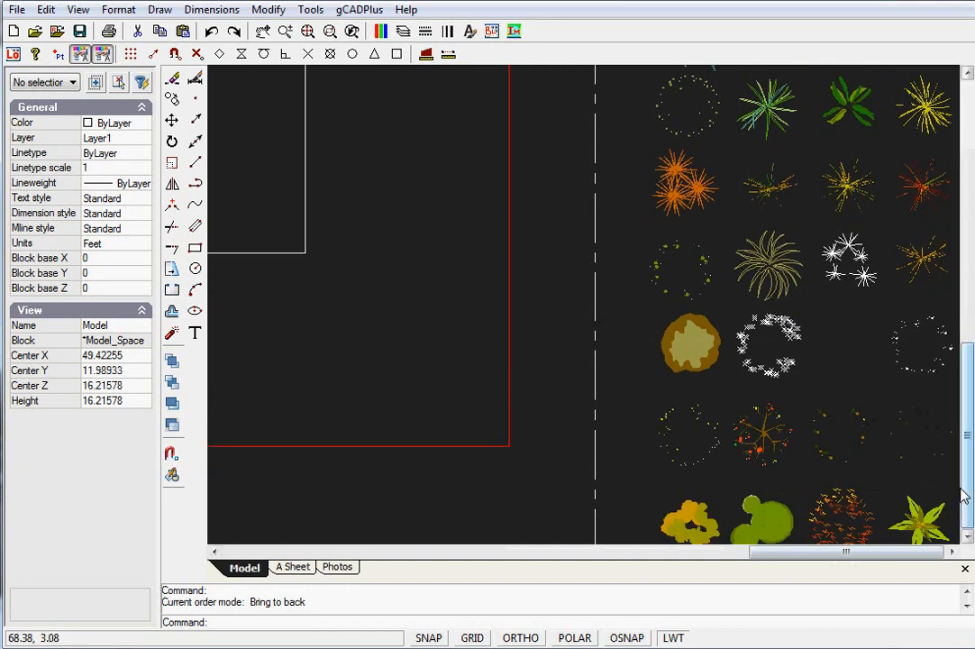
right_click(421, 308)
click(471, 350)
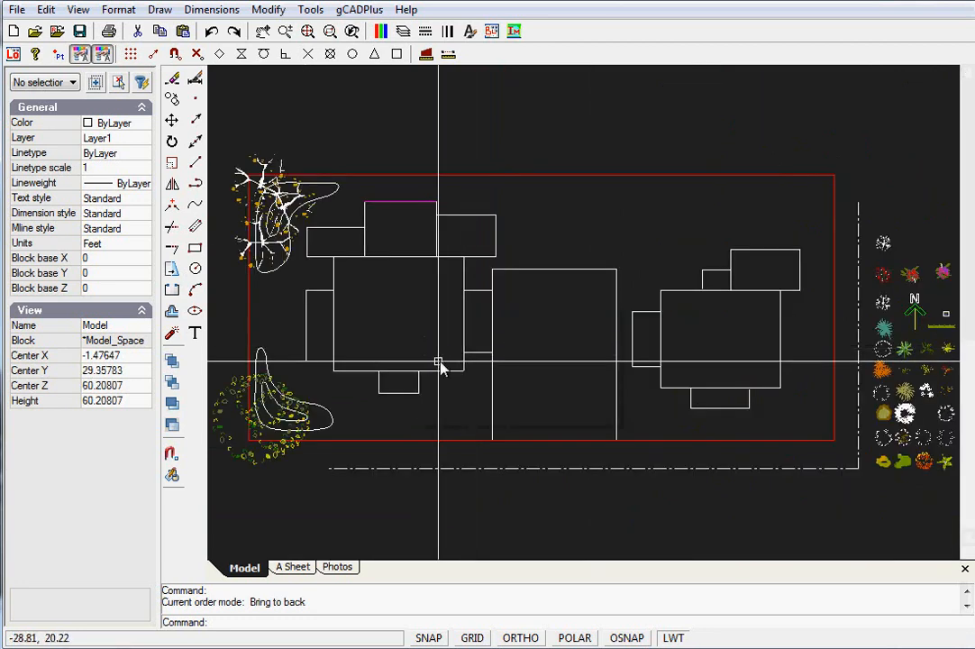
Open the Ground Cover folder of the sized plants in the block library
scroll(262, 217, up, 6)
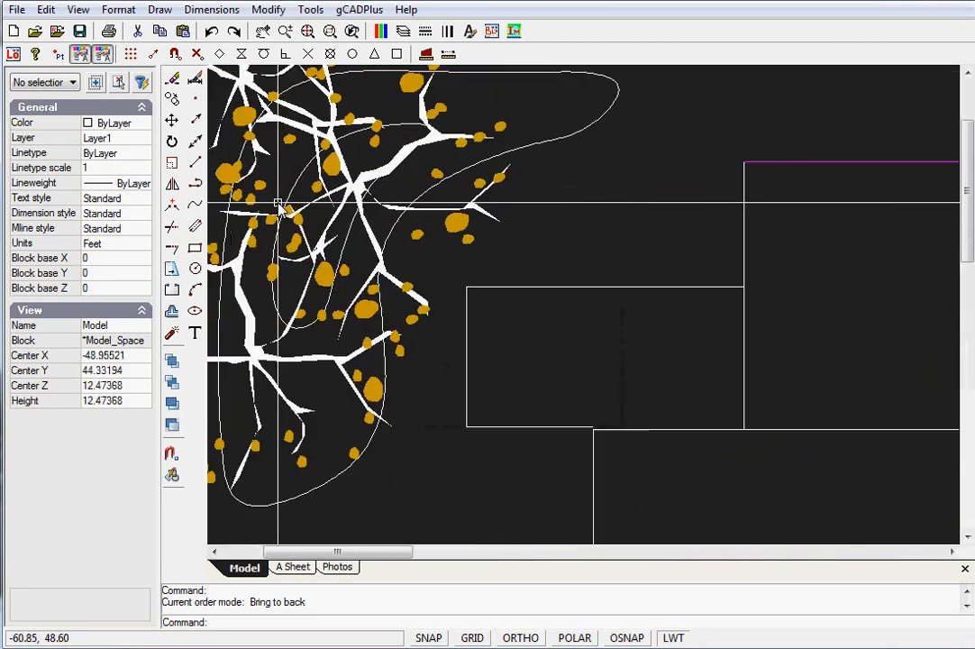
scroll(280, 192, down, 1)
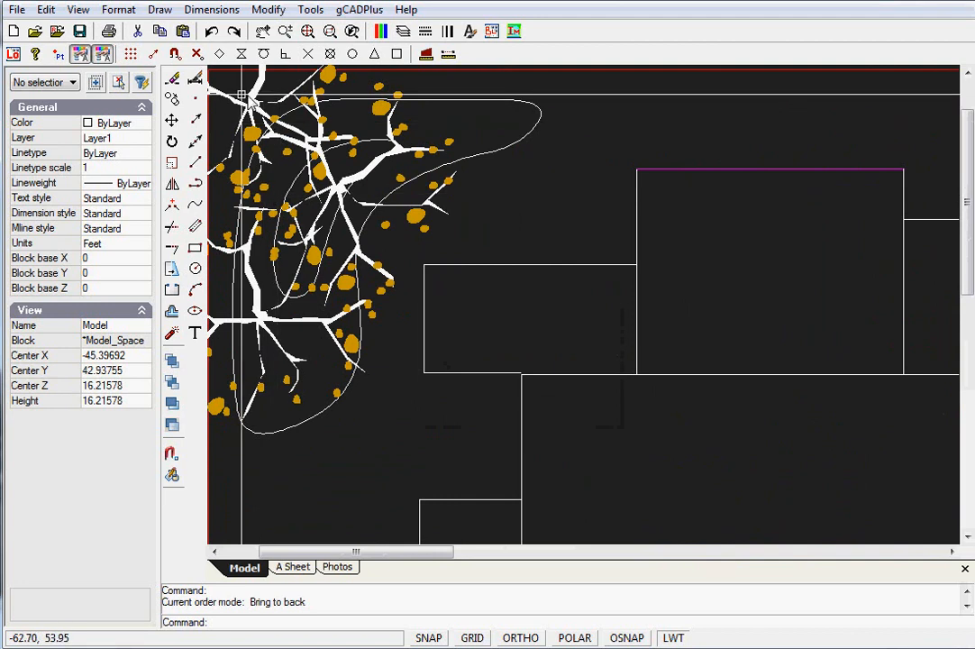
click(160, 10)
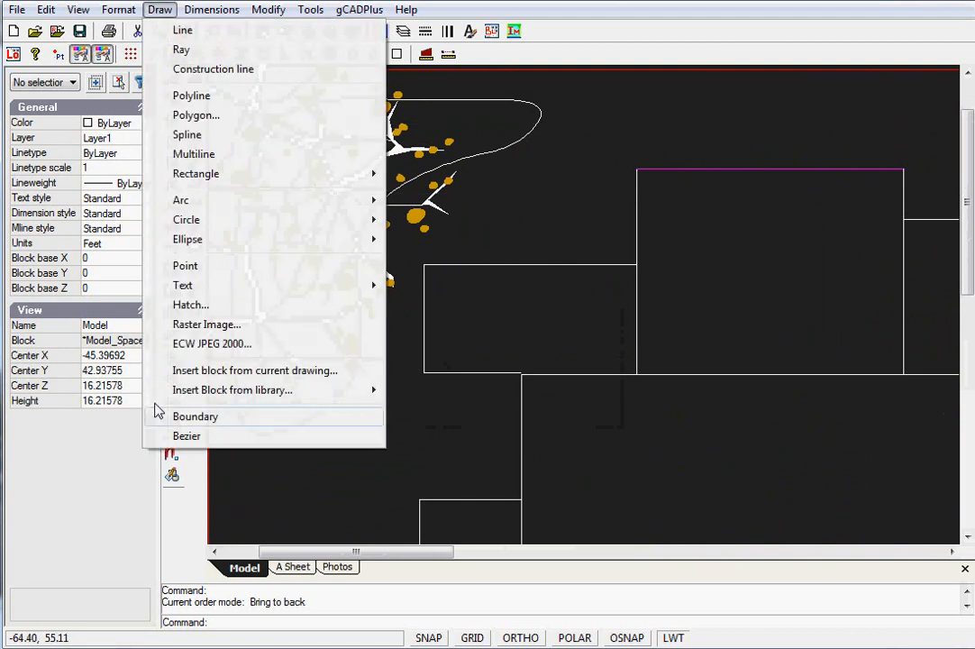
mouse_move(266, 404)
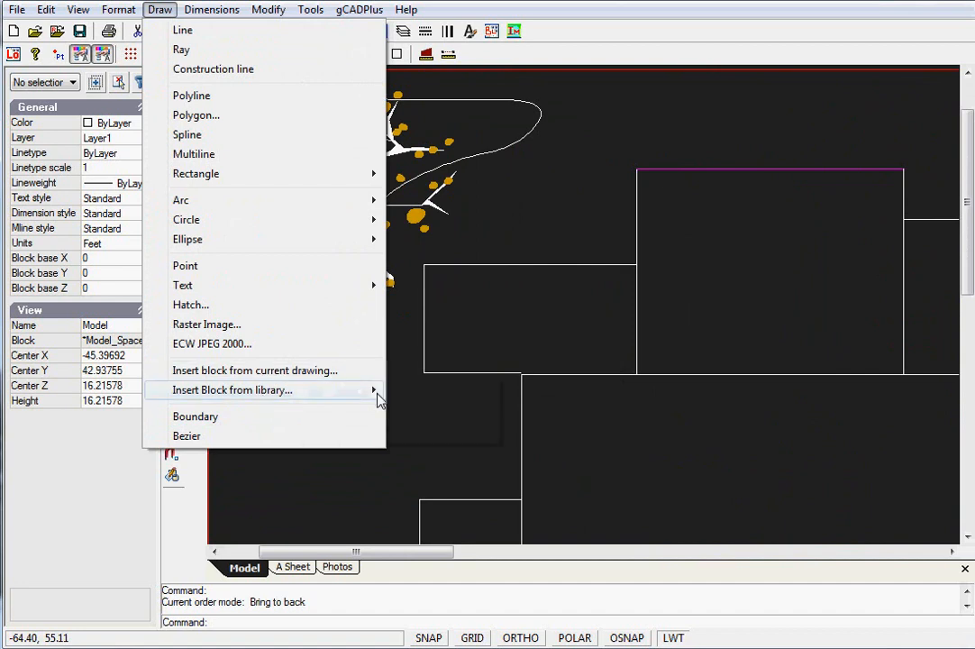
mouse_move(375, 397)
mouse_move(446, 391)
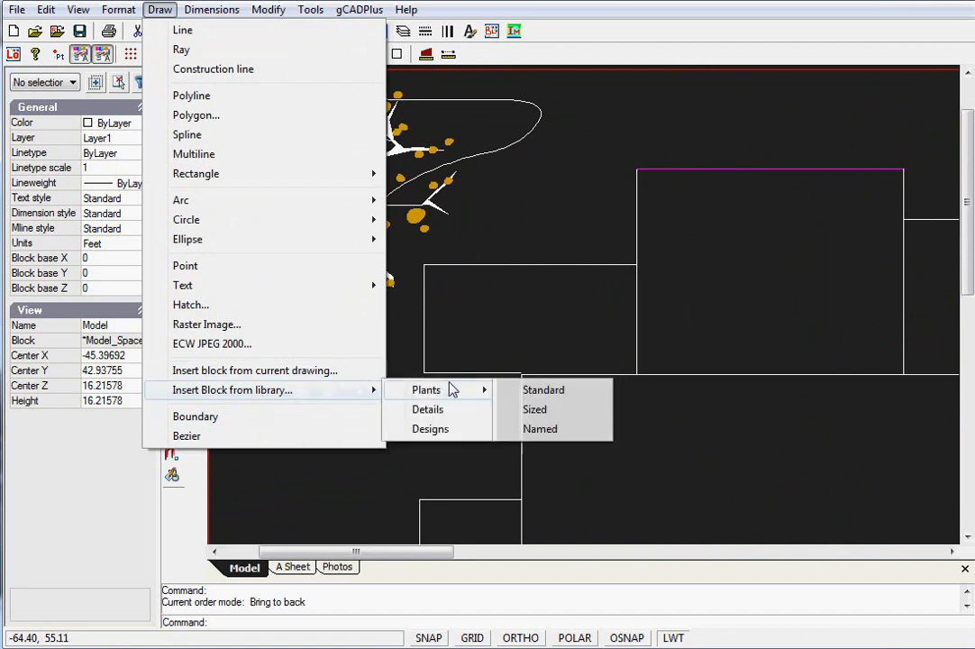
click(536, 410)
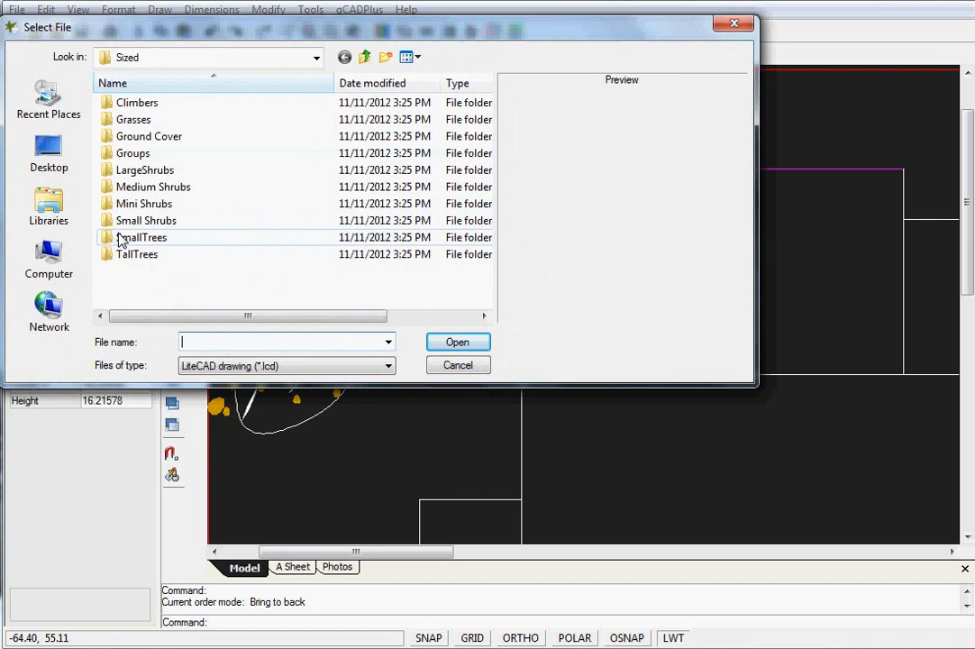
double_click(109, 137)
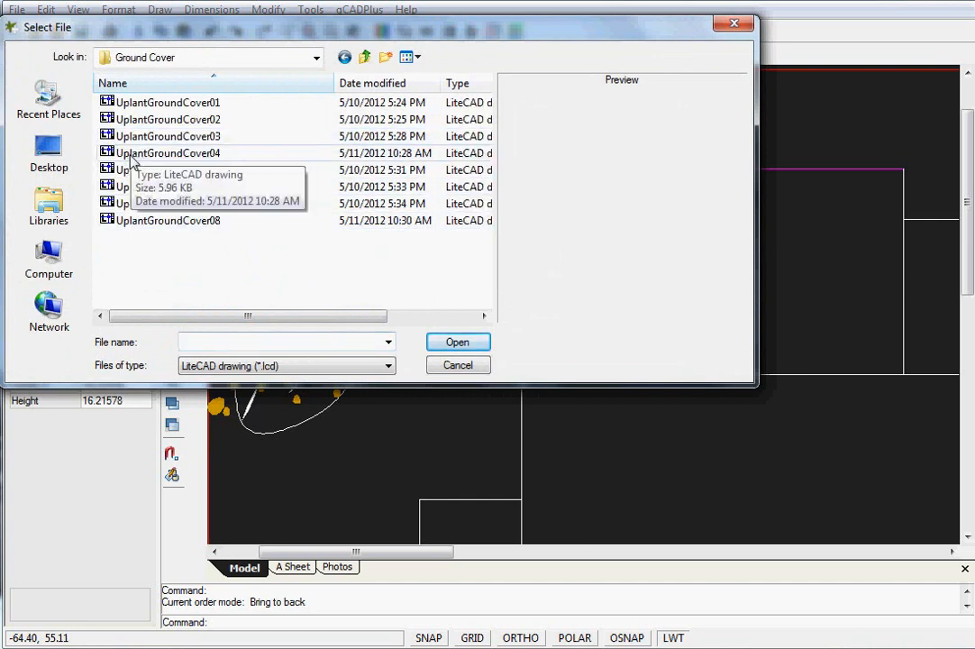
Preview the ground cover blocks from UplantGroundCover04 onward and load UplantGroundCover08
click(133, 155)
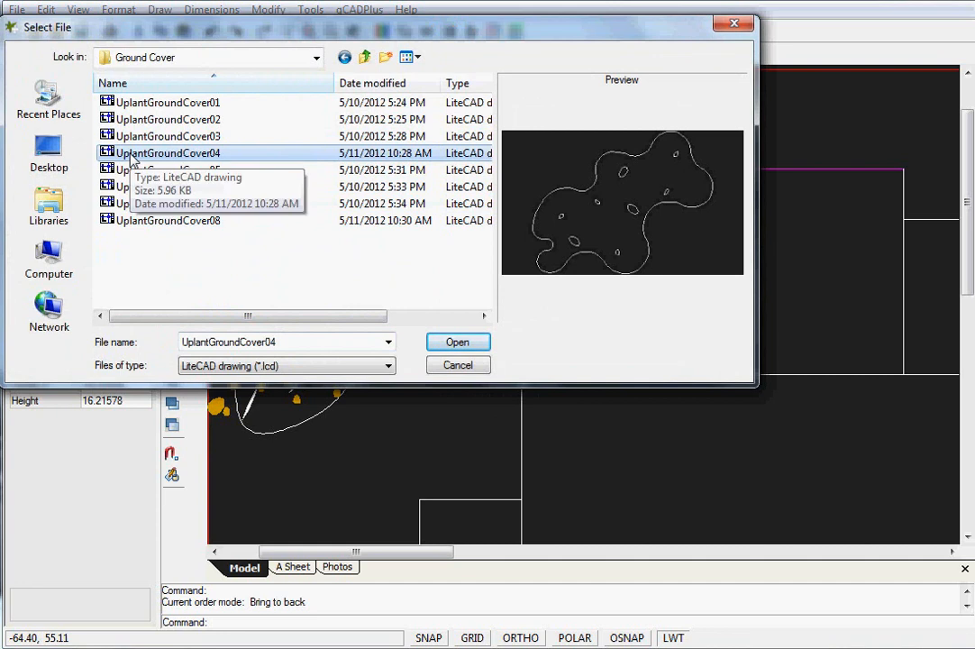
key(Down)
key(Down)
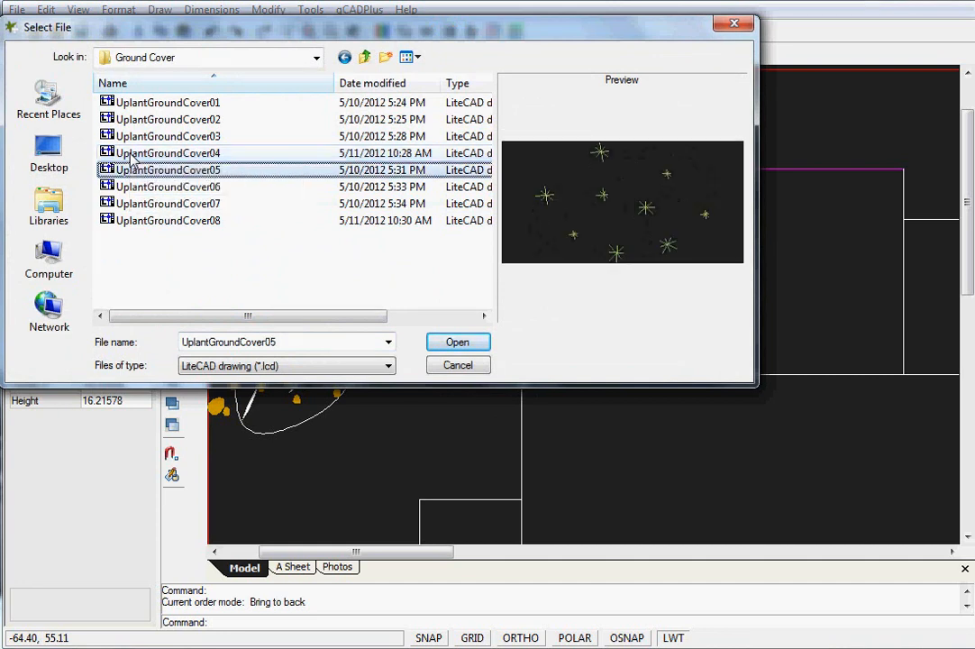
key(Down)
key(Down)
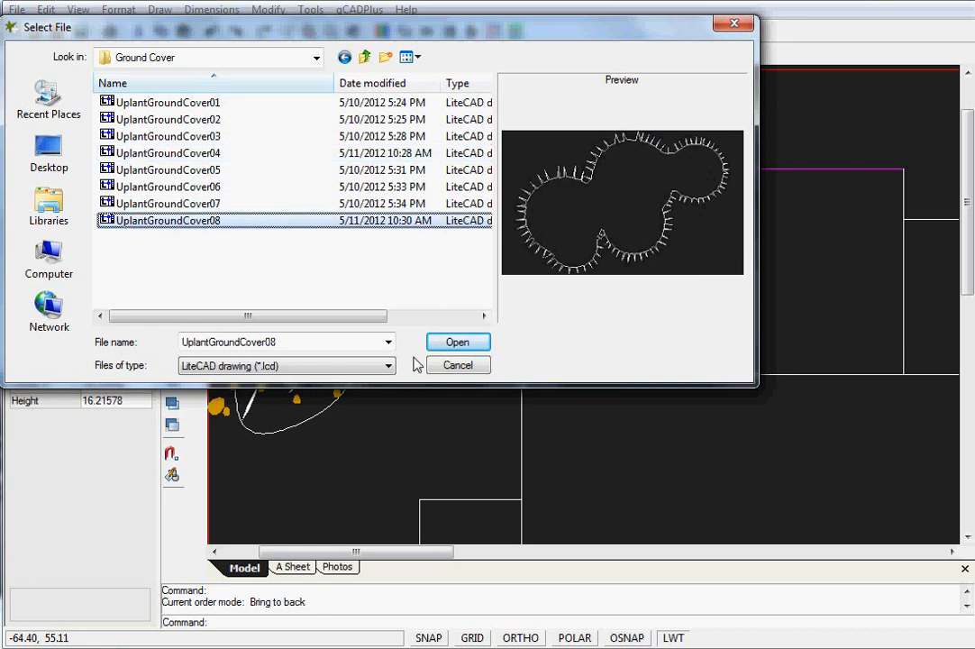
click(457, 343)
Insert the UplantGroundCover08 block at scale 1 inside the far tip of the upper planting bed, at about -51.4, 53.1
drag(527, 270, 525, 203)
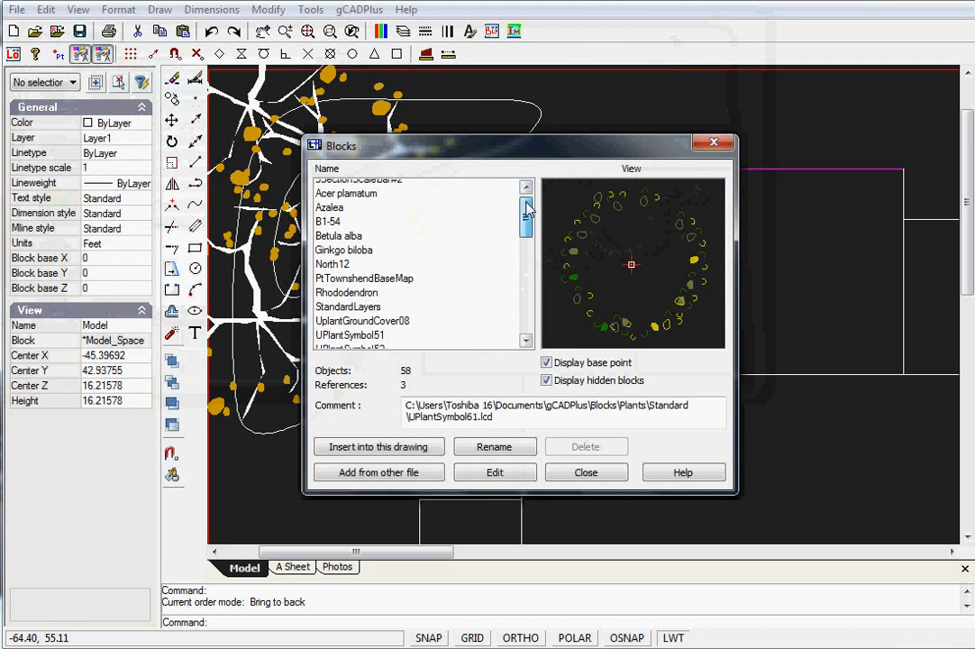
click(378, 316)
click(396, 447)
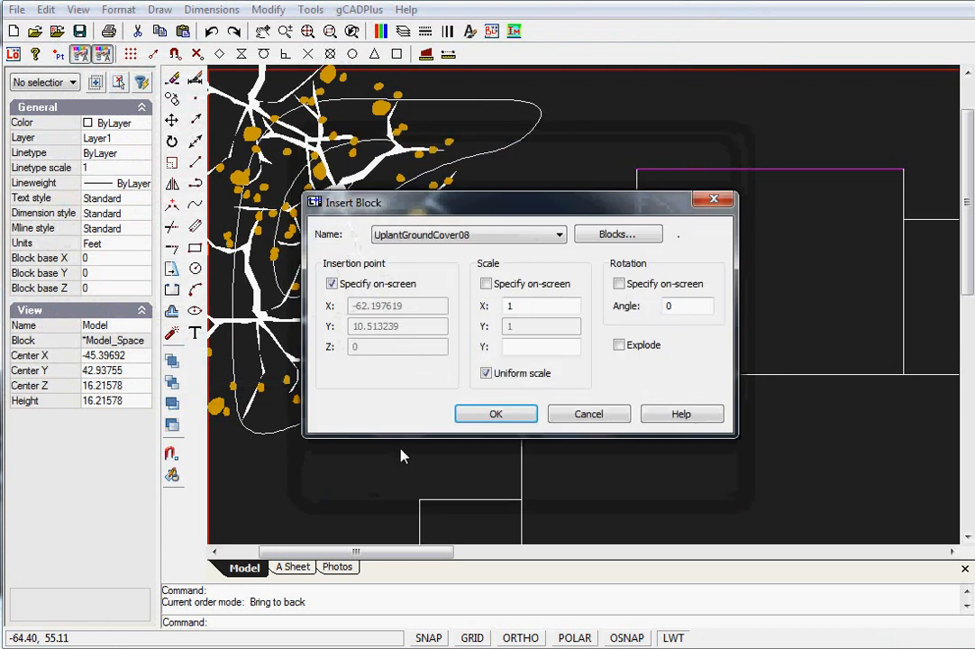
click(498, 415)
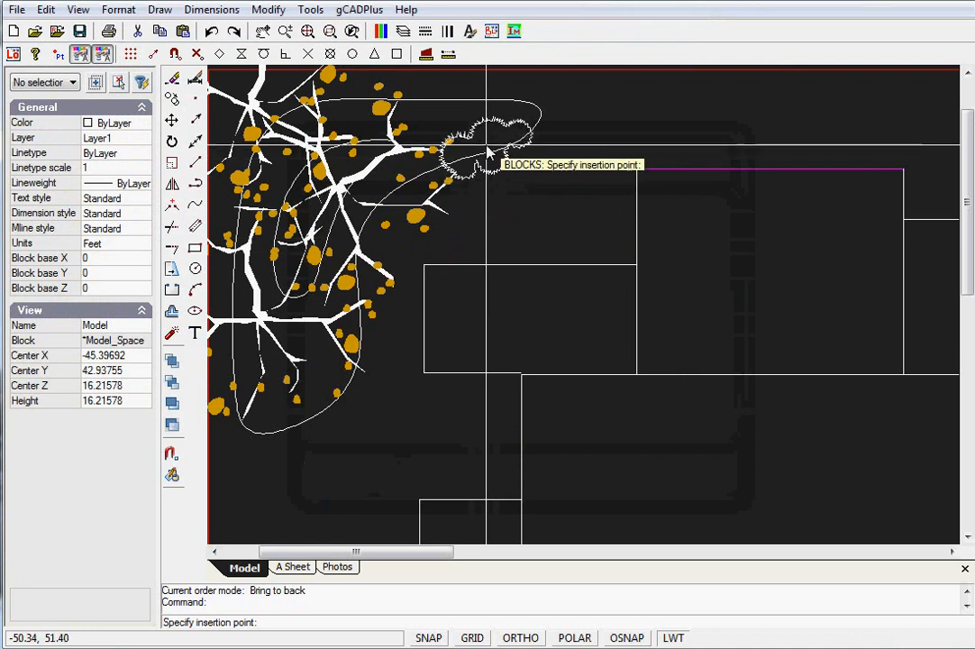
scroll(486, 153, down, 1)
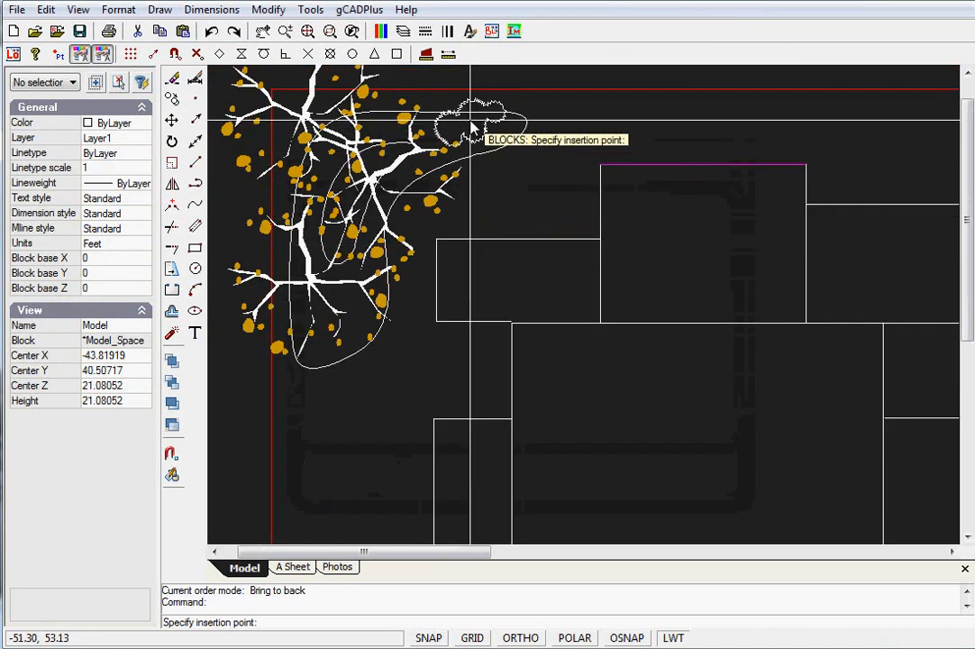
click(472, 128)
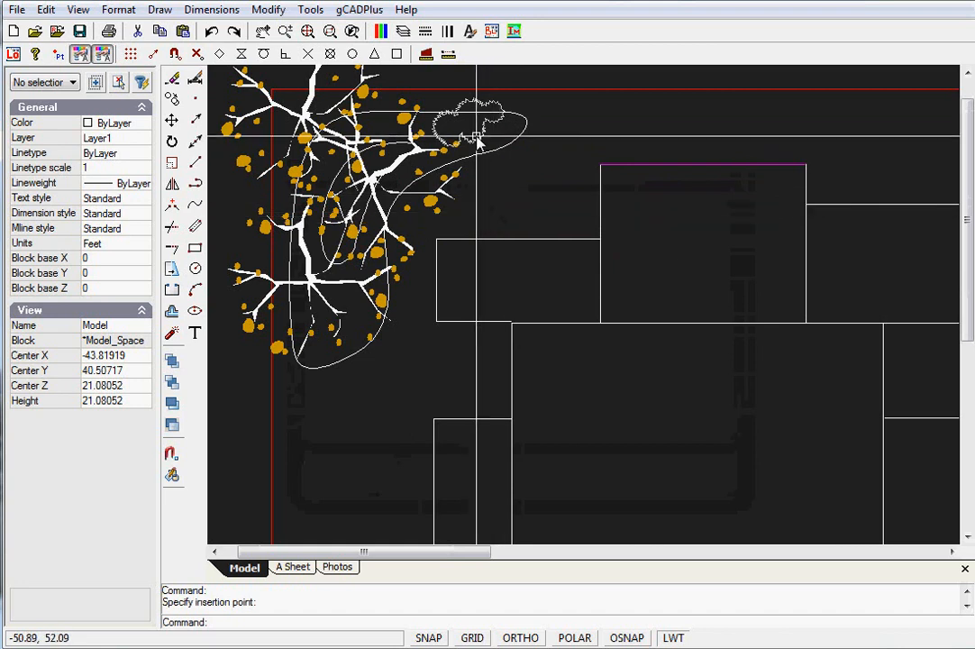
Copy the ground cover block four times from its insertion point, spreading the copies around the bend and lower end of the upper planting bed
click(477, 140)
right_click(479, 138)
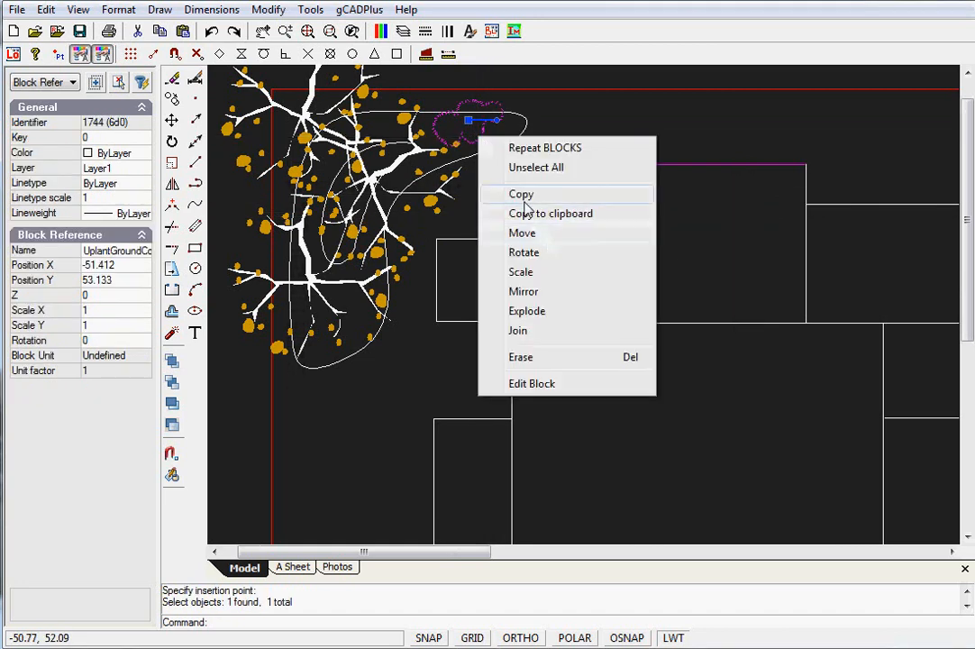
click(524, 196)
click(472, 127)
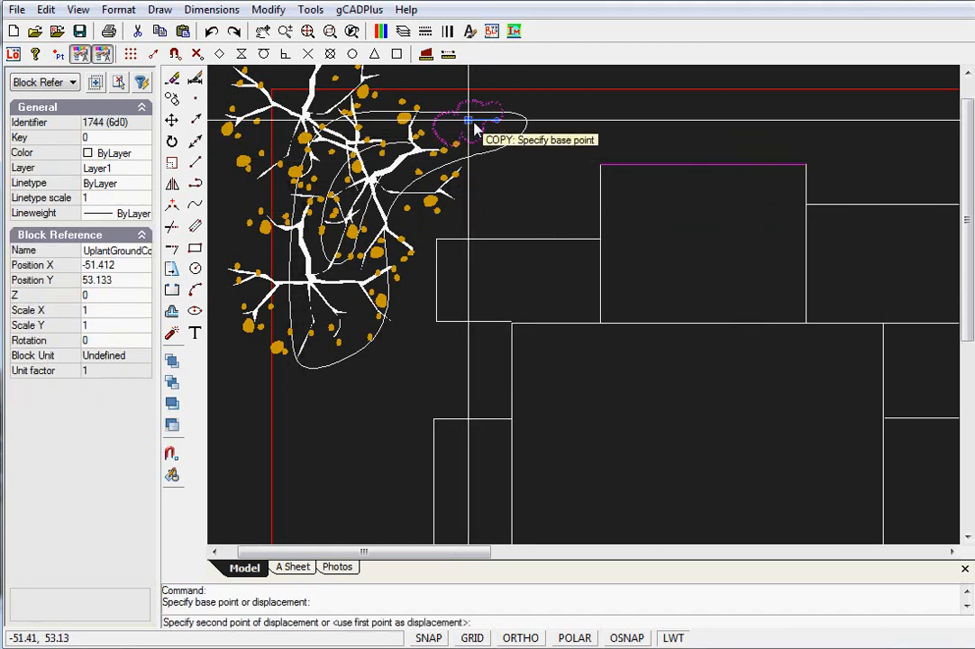
click(388, 138)
click(317, 216)
click(390, 255)
right_click(321, 326)
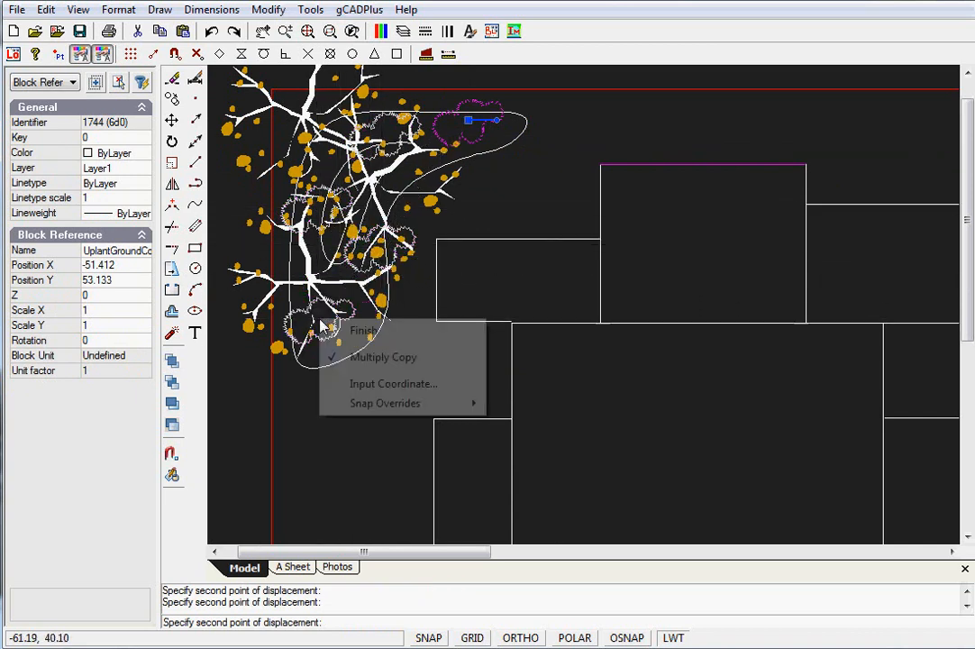
click(369, 331)
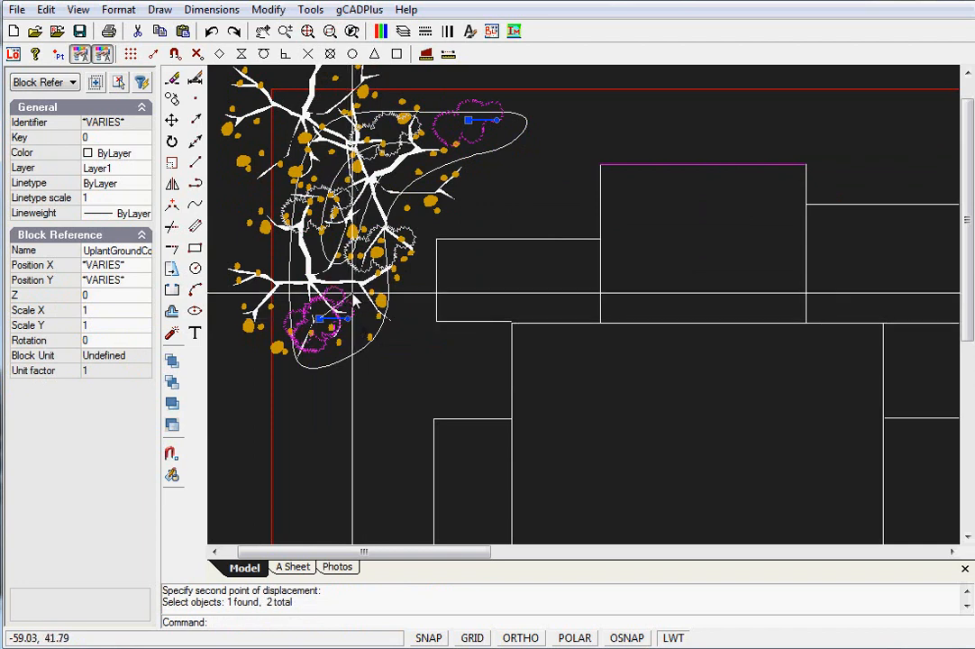
Rotate the three lower ground cover copies to follow the bed, the inner-bend one to about 44° and the outer-edge one to about 50°, and deselect them
click(412, 235)
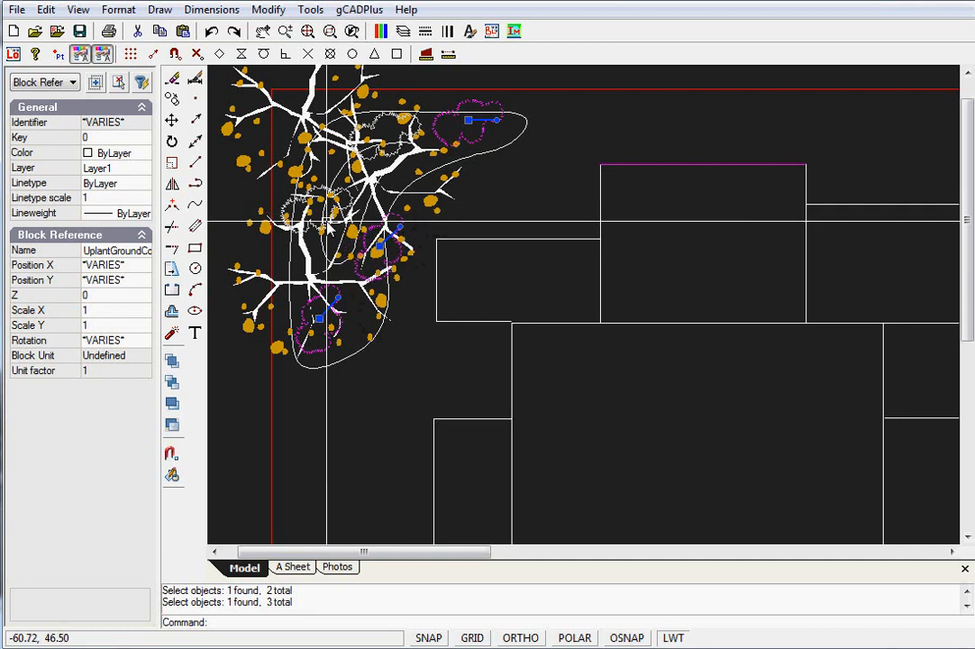
click(287, 204)
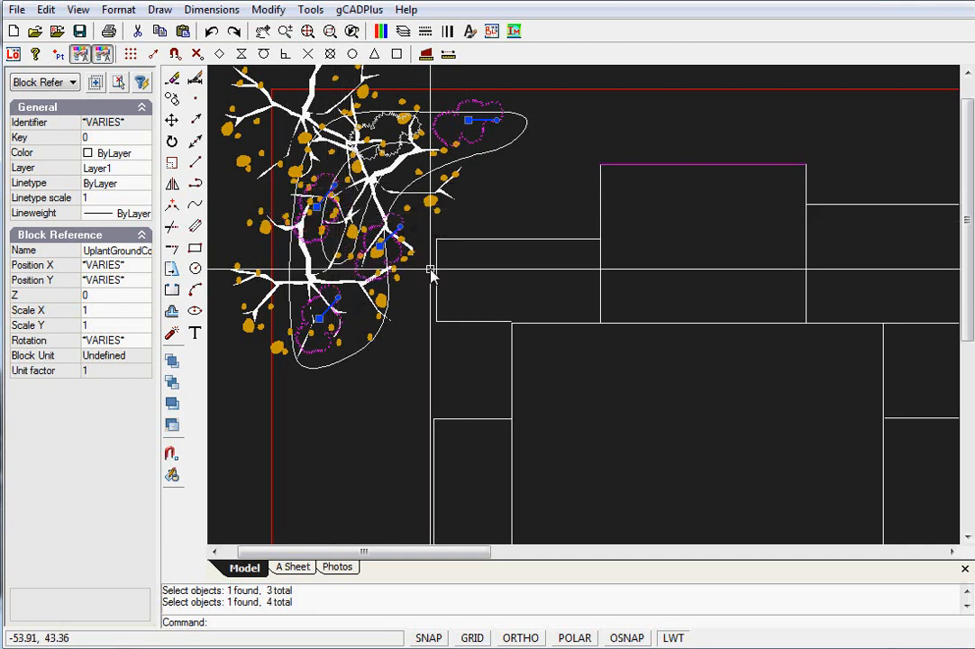
key(Escape)
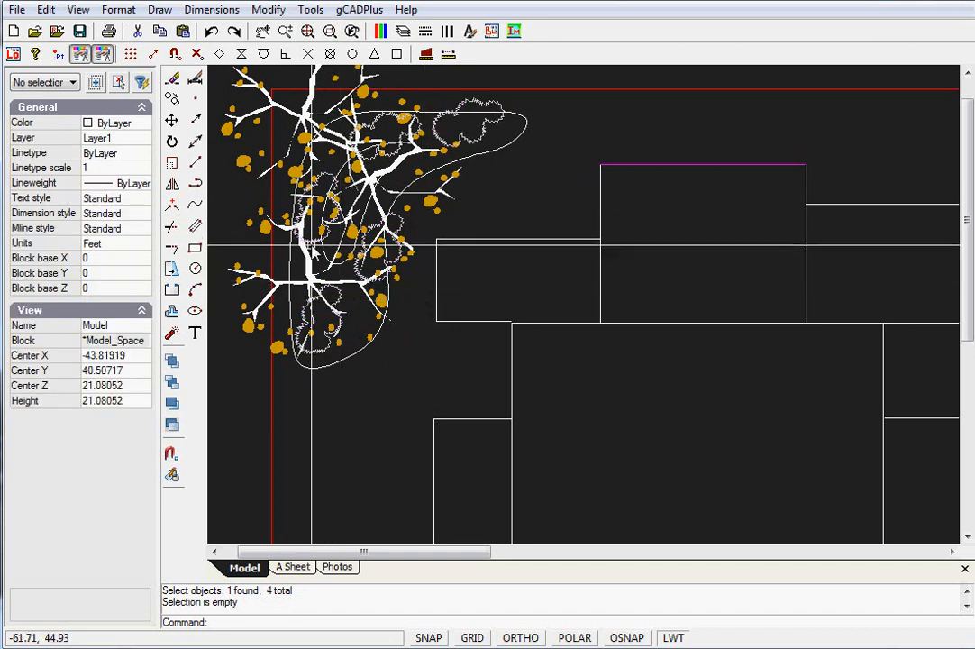
Scale the ground cover copy along the bed's outer edge by 1.5 about its insertion point
click(315, 208)
right_click(310, 241)
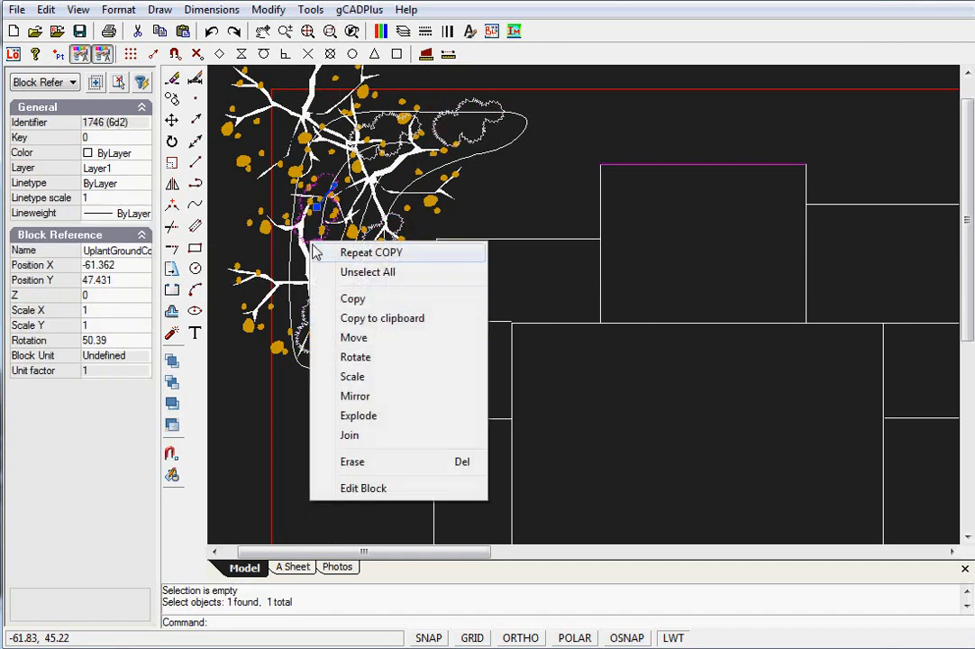
click(353, 377)
click(317, 208)
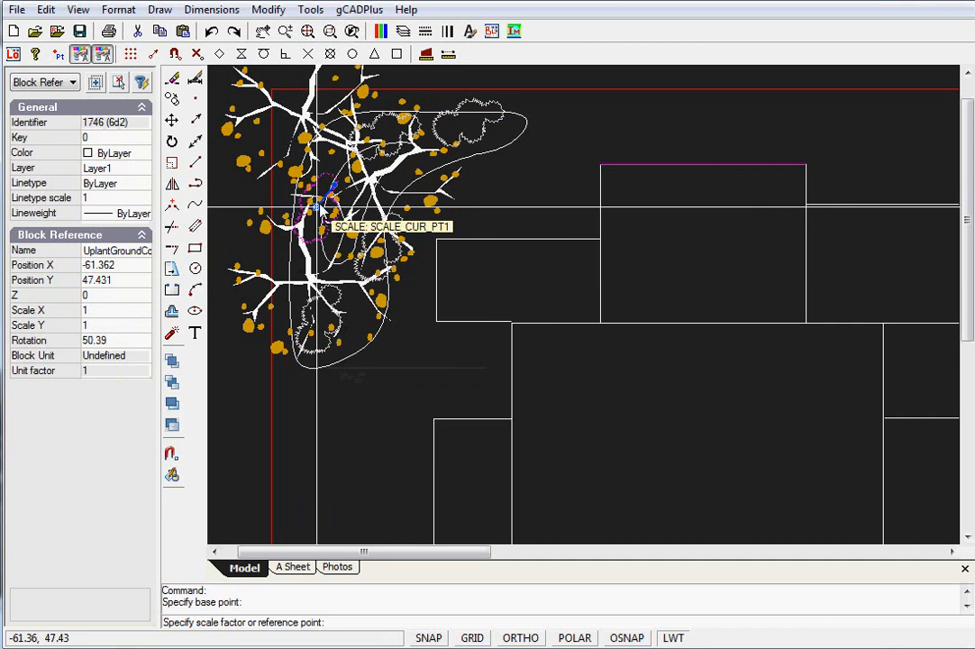
text(1.5)
key(Return)
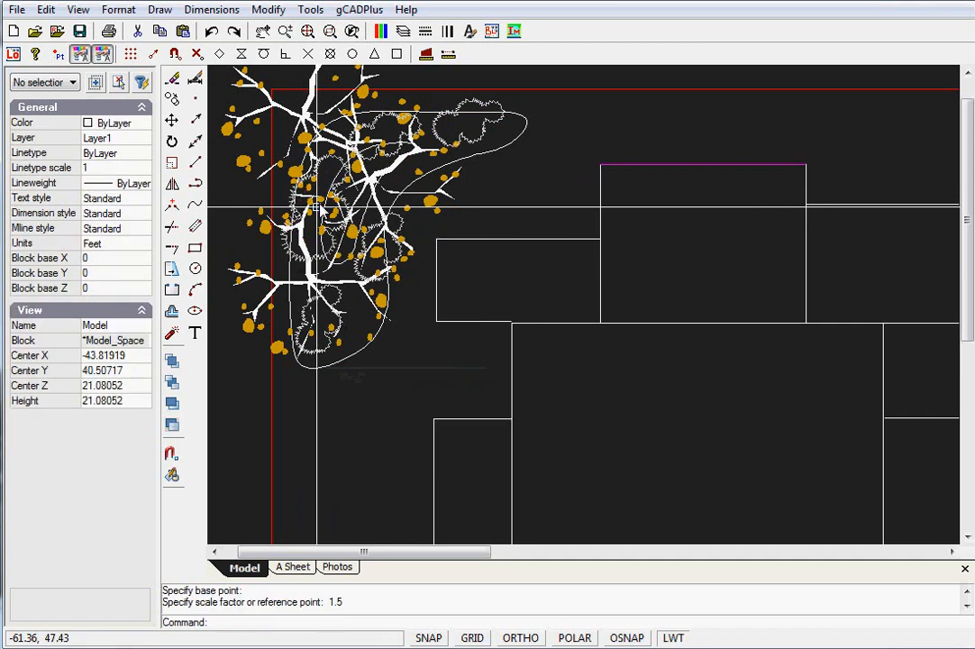
Scale the original ground cover block at the bed's far tip by 1.3 about its insertion point
click(443, 137)
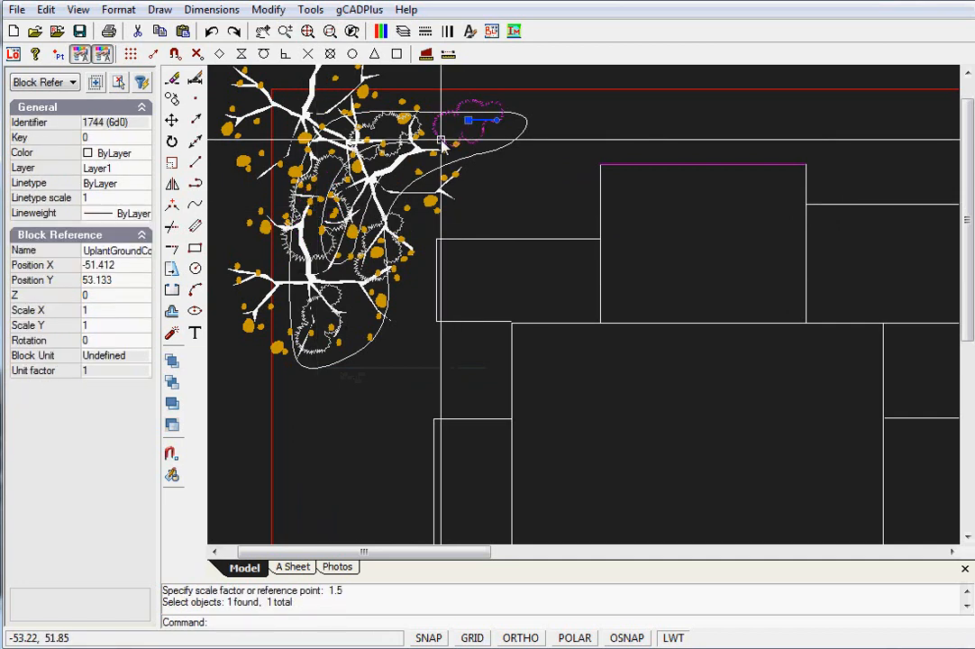
right_click(441, 140)
click(492, 277)
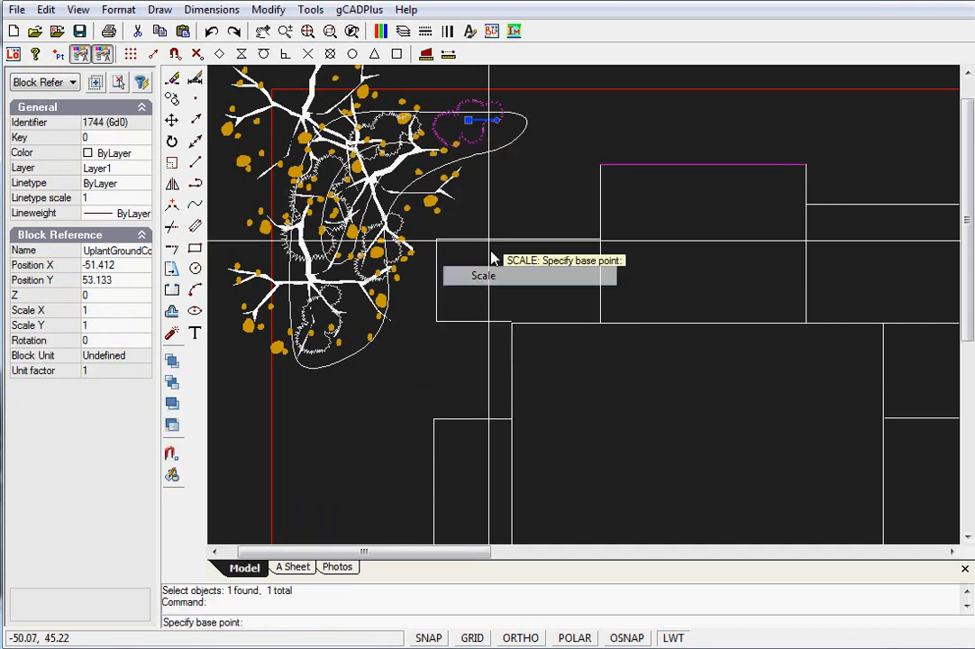
click(471, 117)
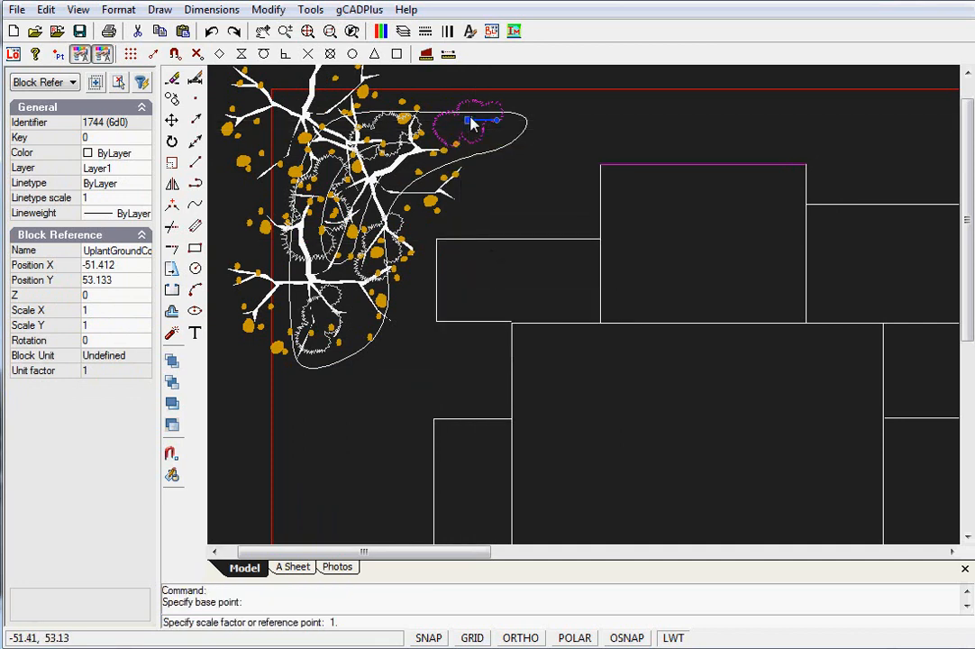
text(1.3)
key(Return)
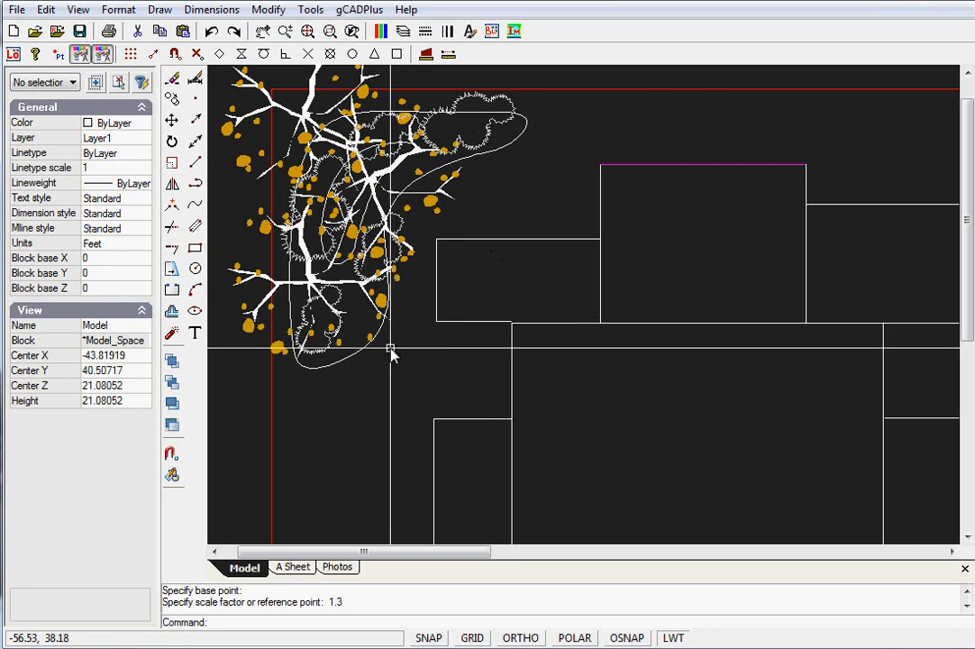
Scale the ground cover copy at the bed's inner bend by 1.2 about its insertion point
click(358, 270)
right_click(358, 270)
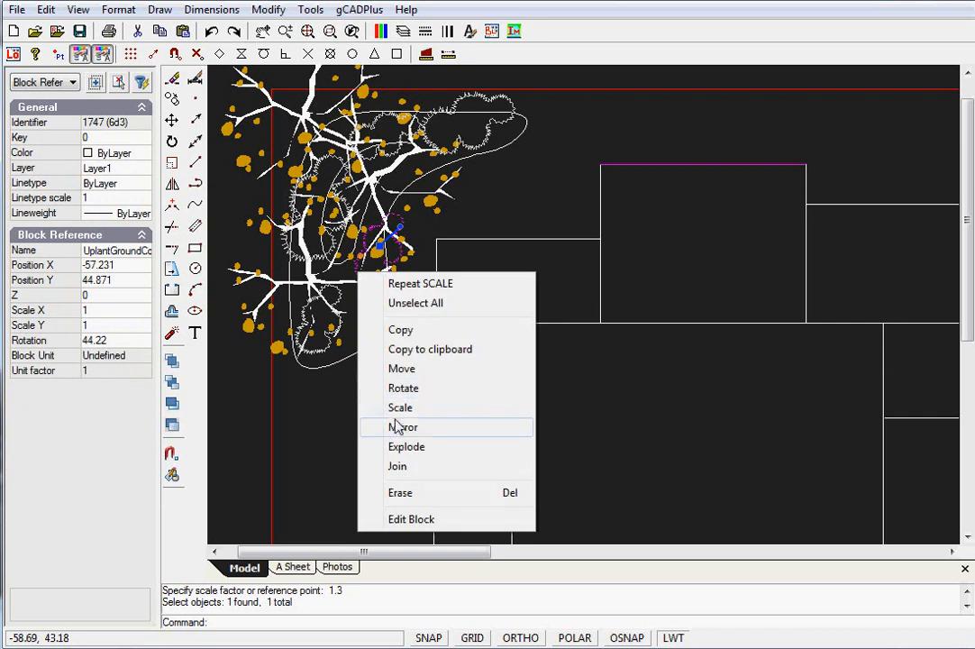
click(387, 408)
click(382, 242)
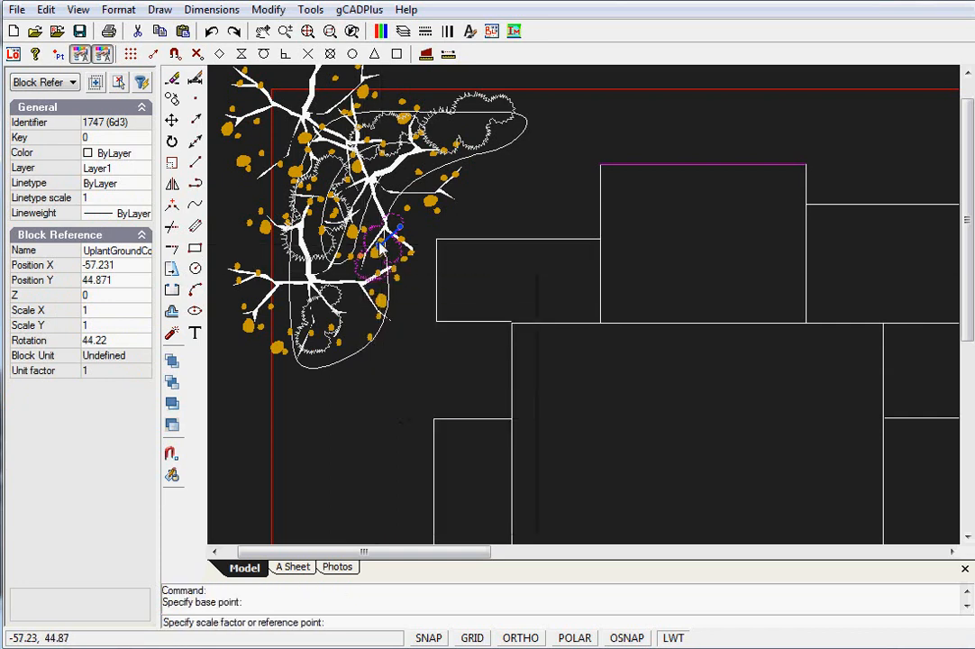
text(1.2)
key(Return)
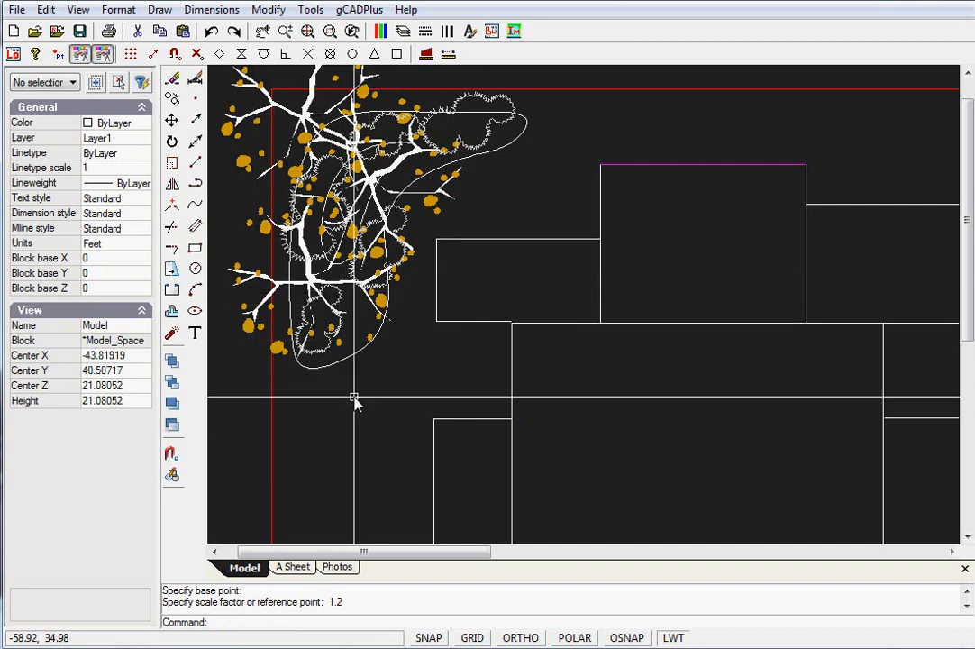
Select all five ground cover blocks in the upper bed and send them under the branching tree symbol in the draw order
click(337, 309)
click(303, 254)
click(407, 225)
click(387, 132)
click(459, 103)
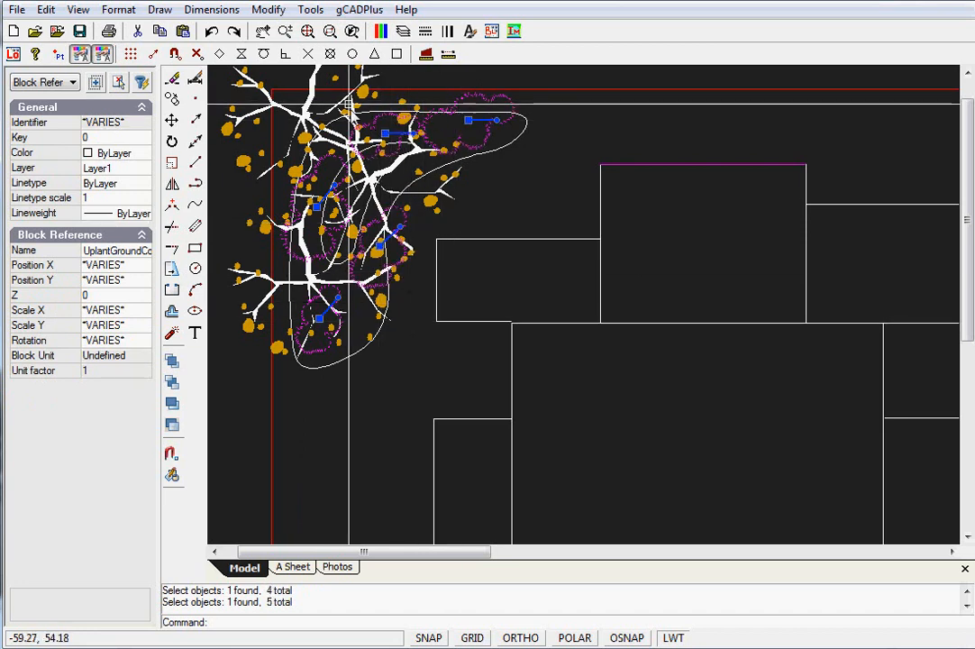
click(311, 10)
mouse_move(396, 100)
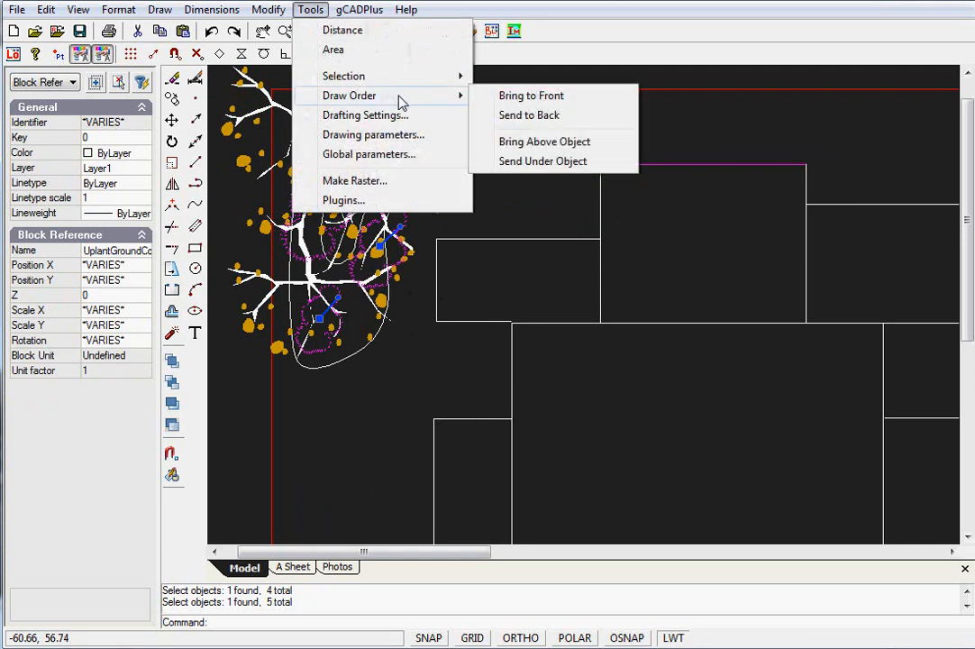
click(535, 163)
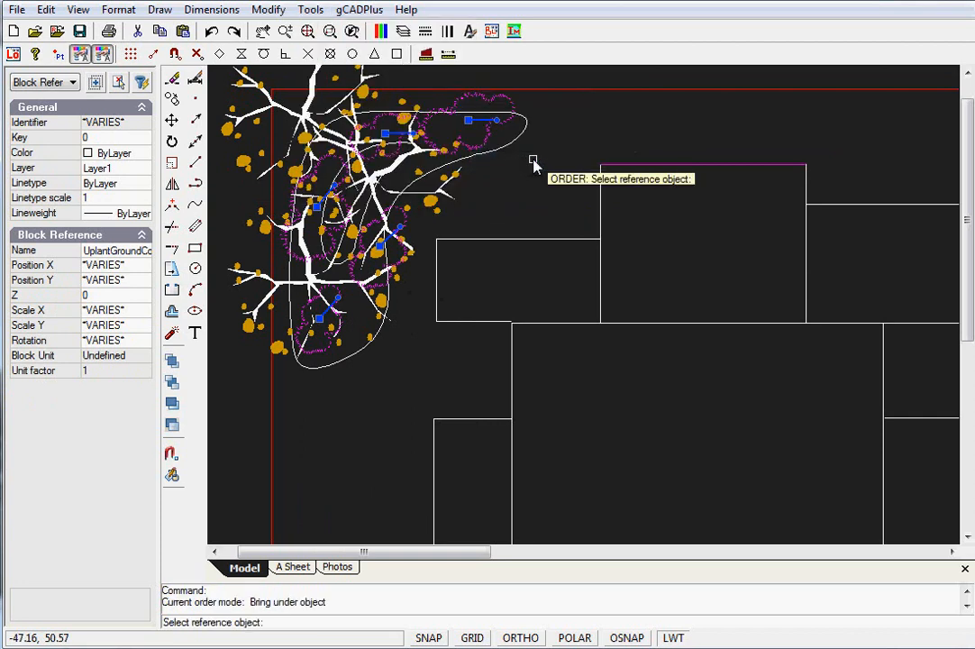
click(248, 331)
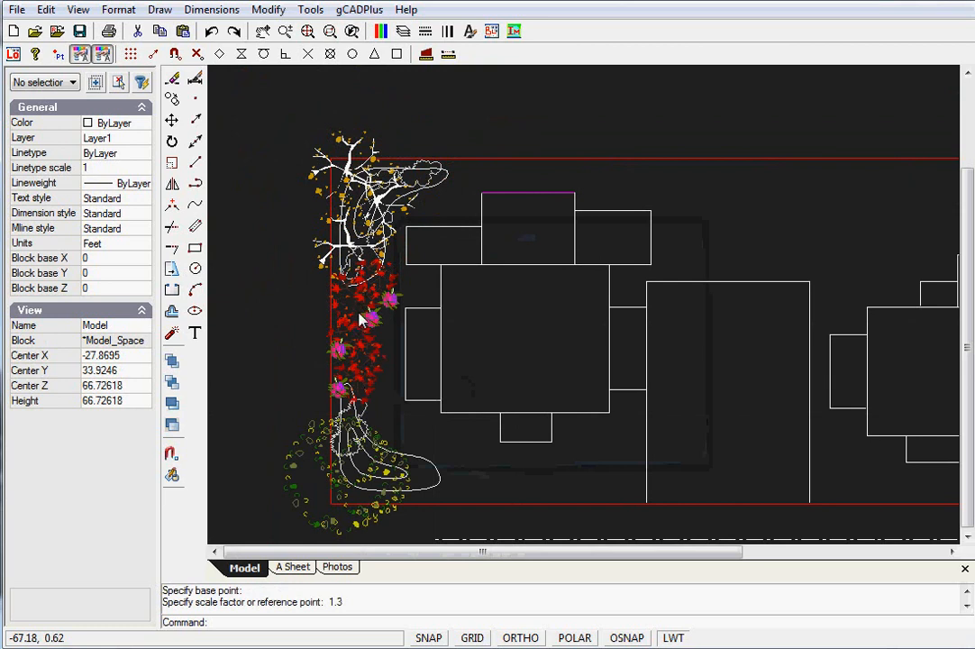
scroll(357, 316, up, 4)
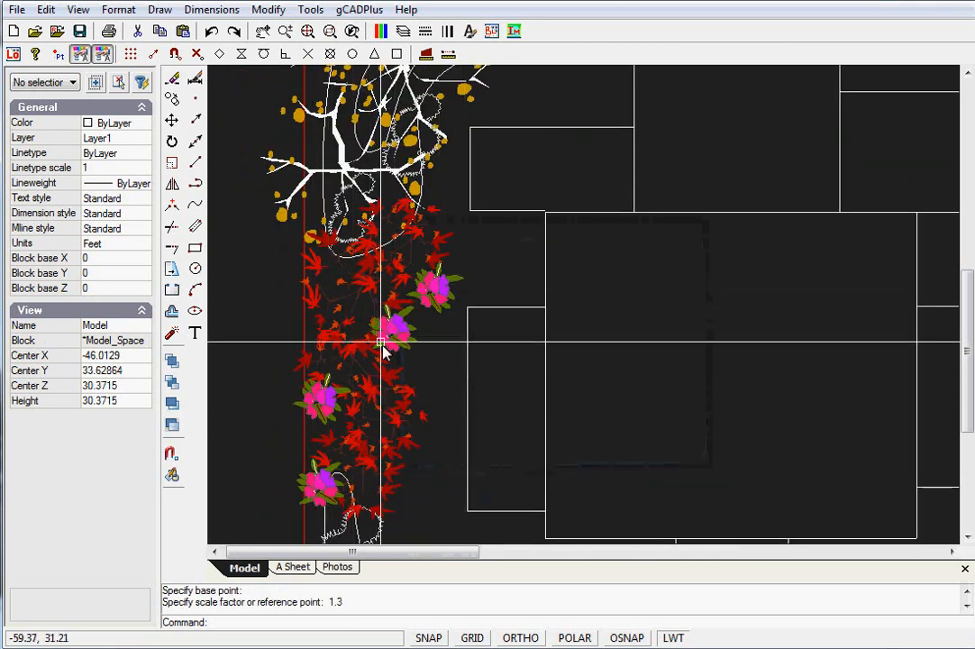
scroll(390, 387, down, 4)
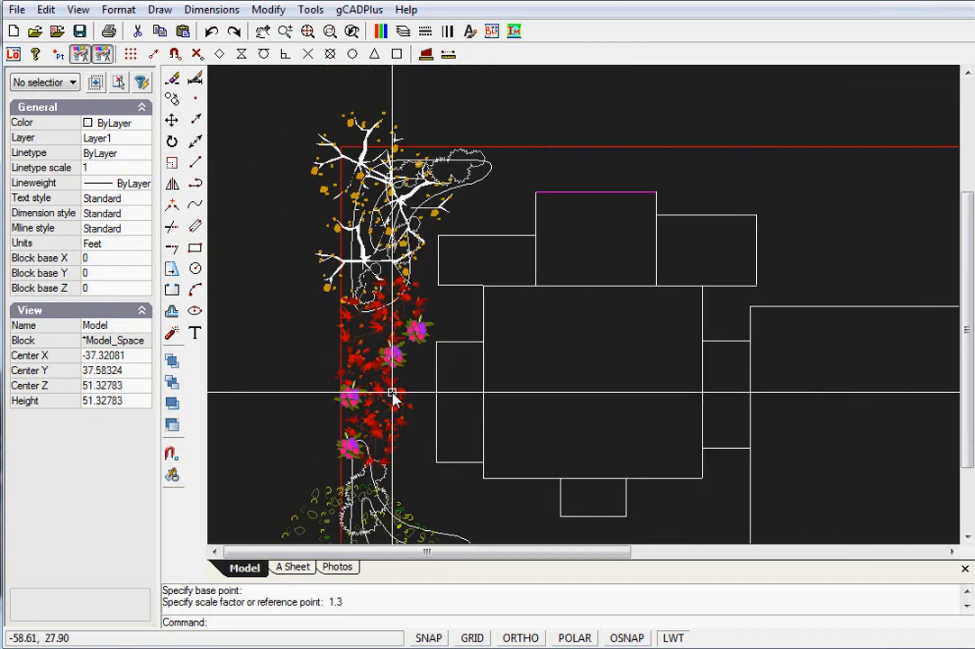
click(965, 535)
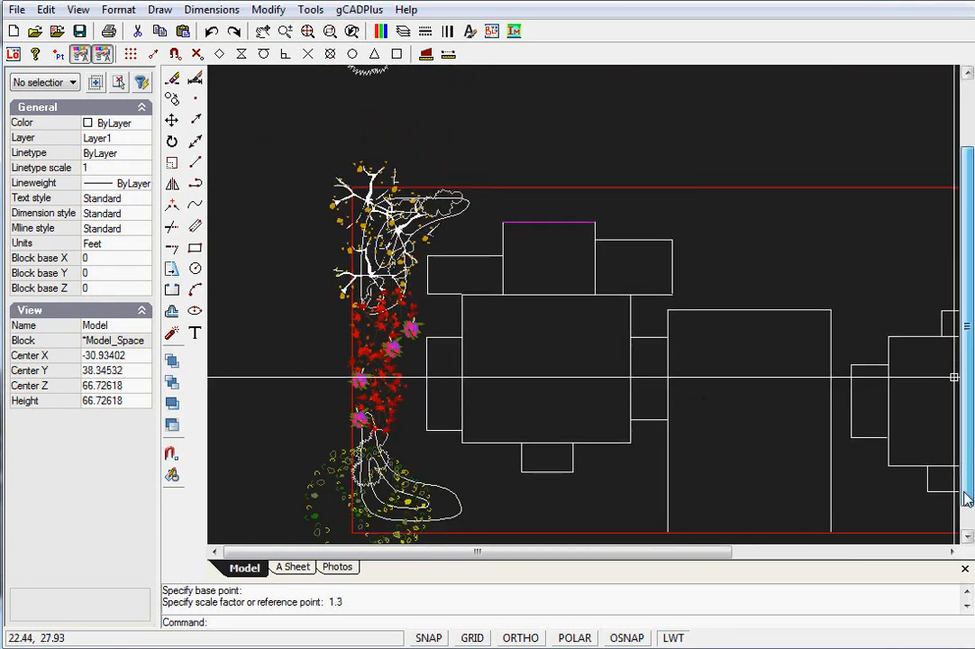